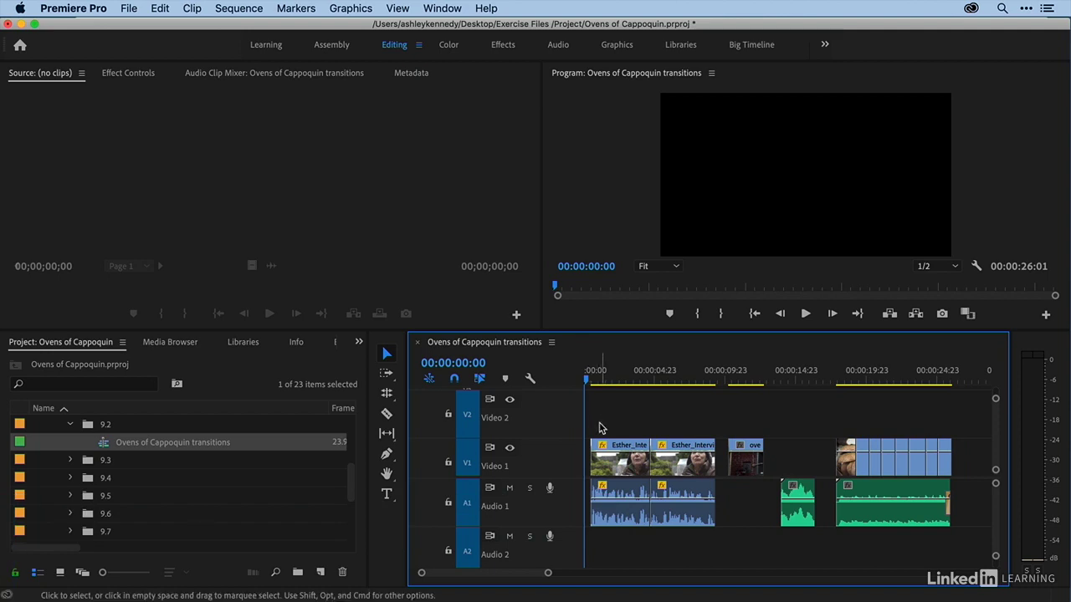
Apply the default video and audio transitions to the start of the first interview clip in the sequence
key(equal)
key(equal)
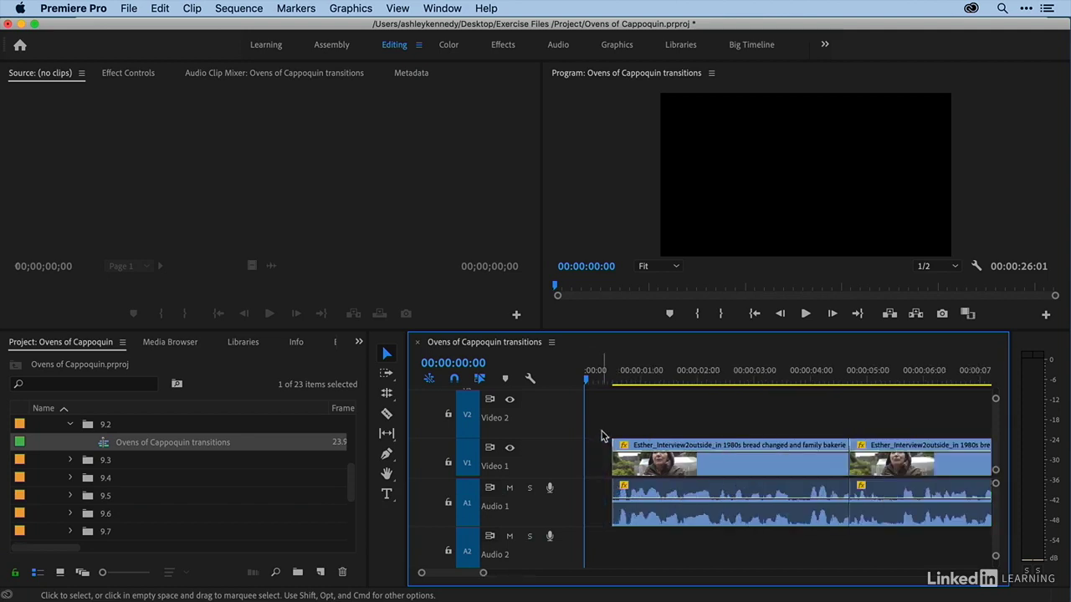
click(619, 471)
key(shift+d)
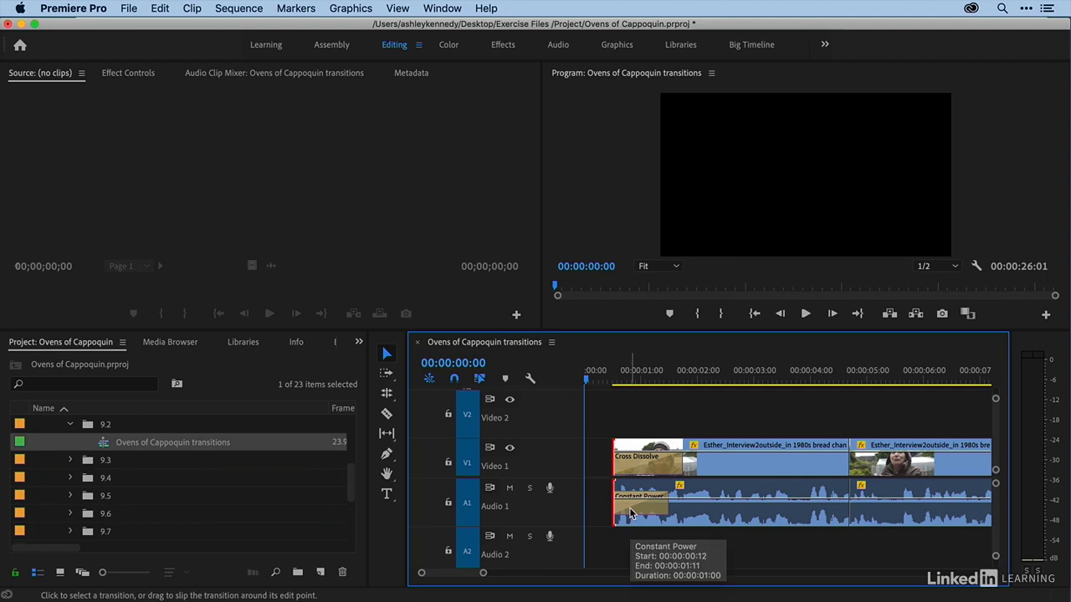
Add a Cross Dissolve to the start of the oven tilt down clip and a Constant Power fade to the start of the following audio-only clip
key(minus)
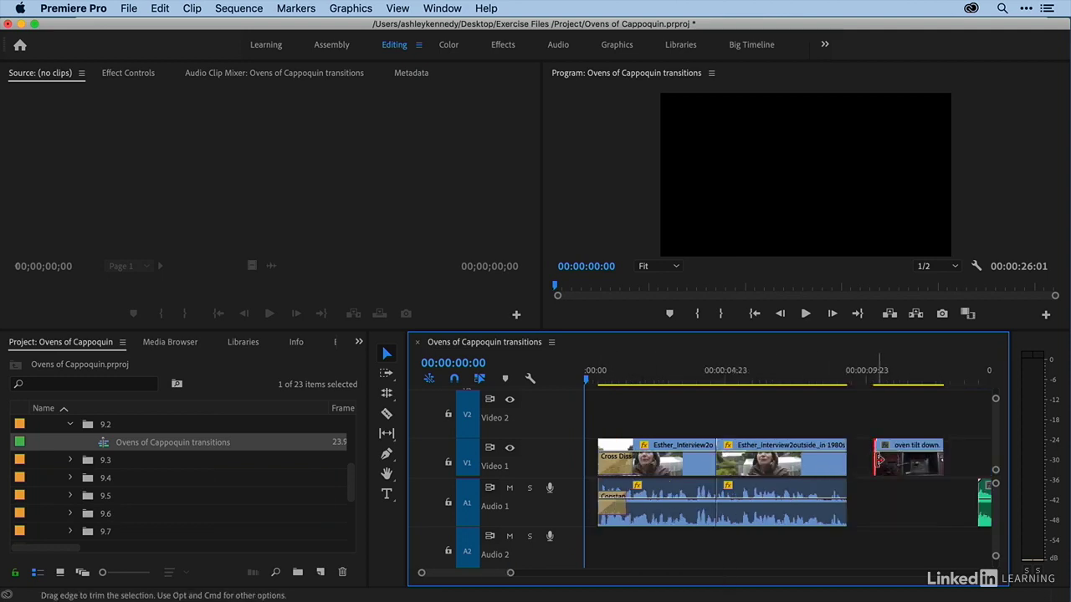
key(super+d)
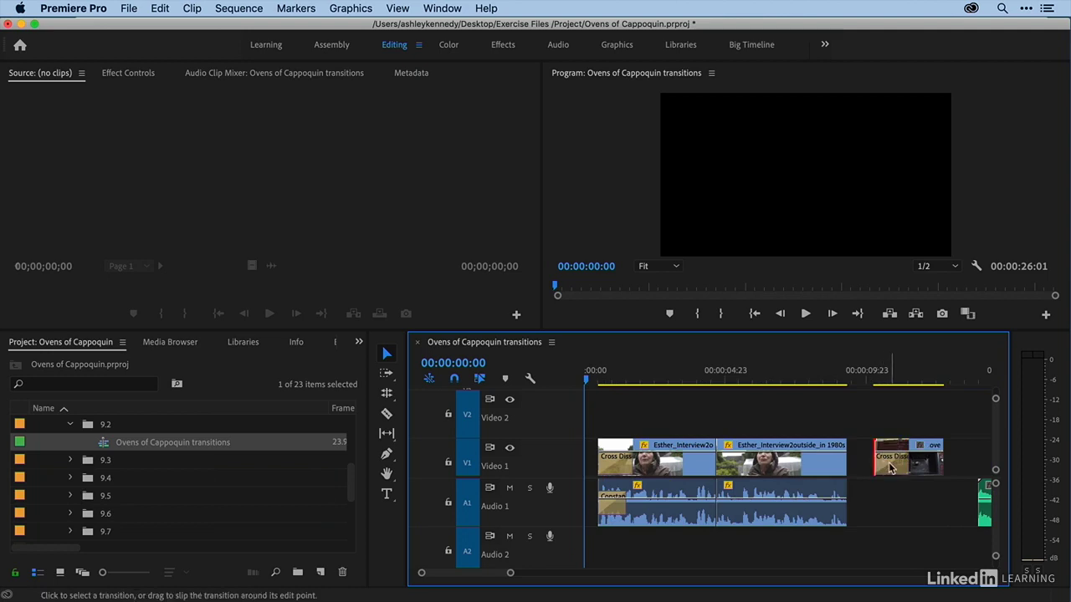
scroll(920, 495, right, 2)
scroll(919, 495, right, 2)
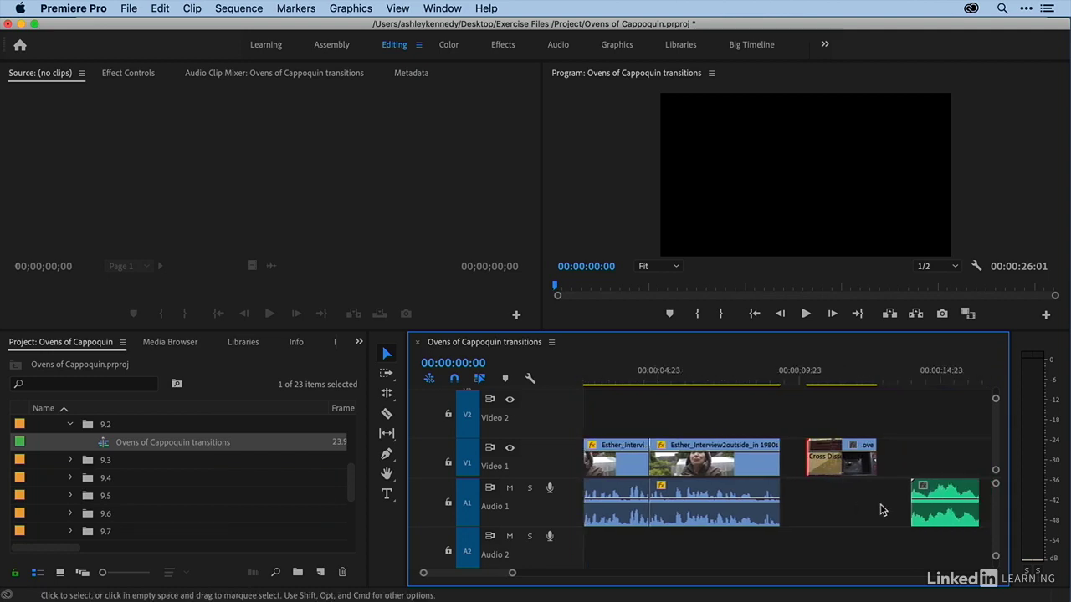
click(918, 503)
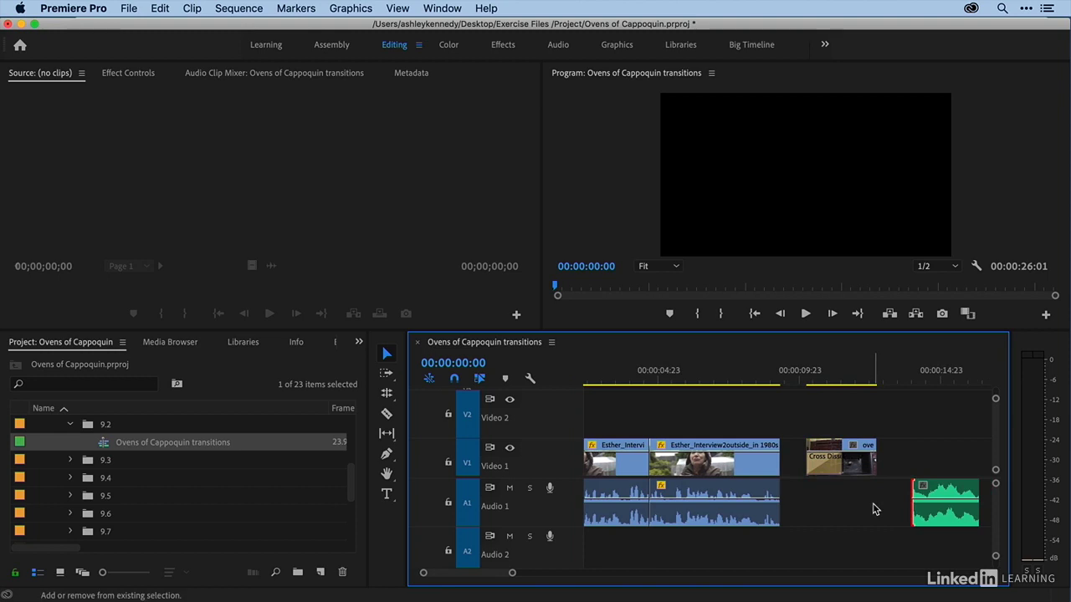
key(super+shift+d)
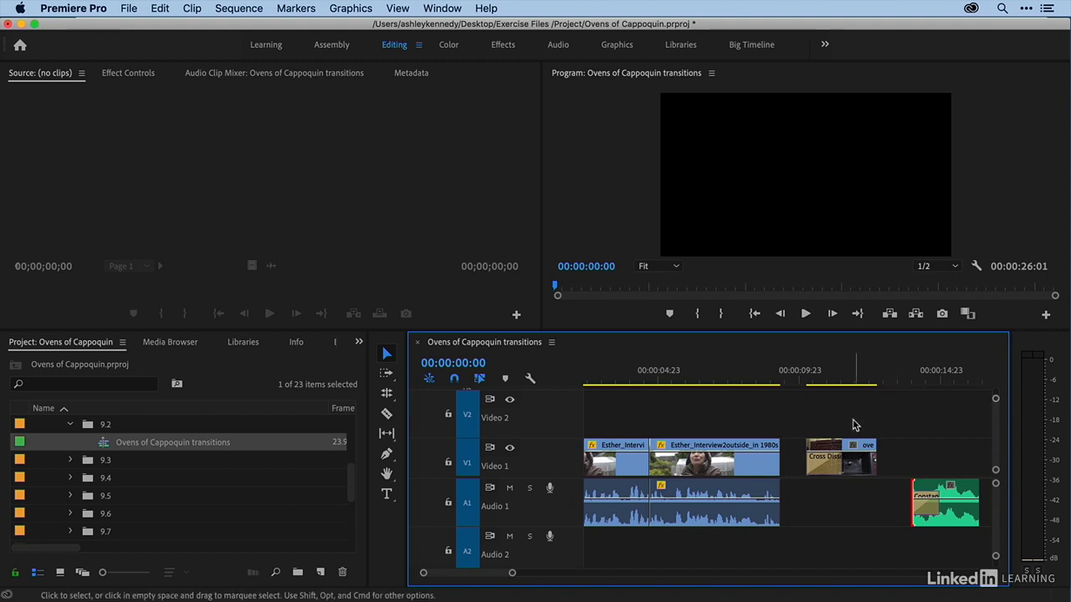
Delete the Constant Power and Cross Dissolve transitions from the start of the first interview clip
scroll(927, 466, up, 3)
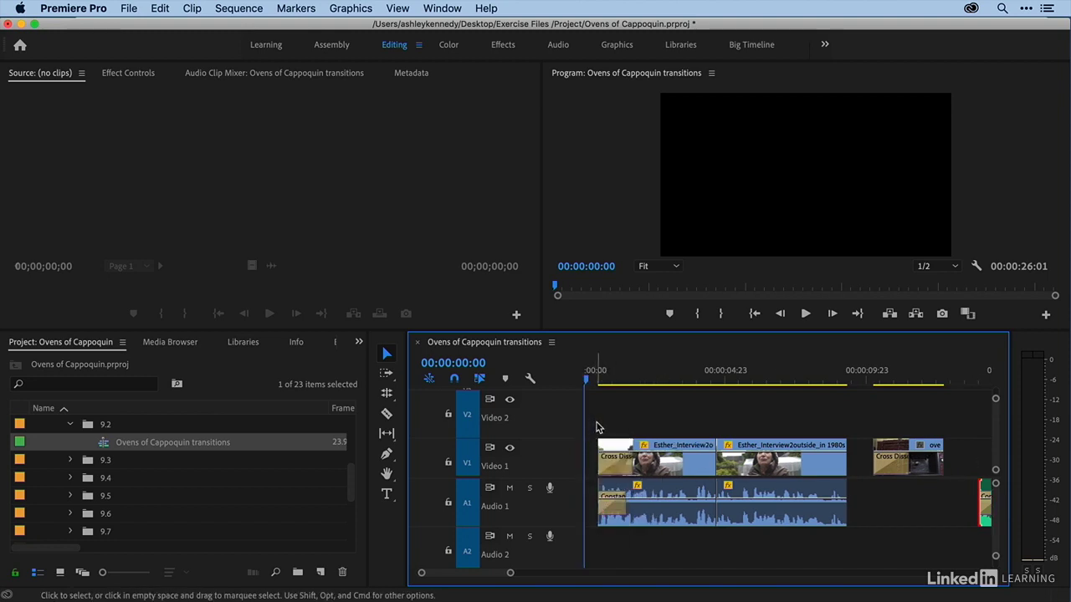
click(601, 469)
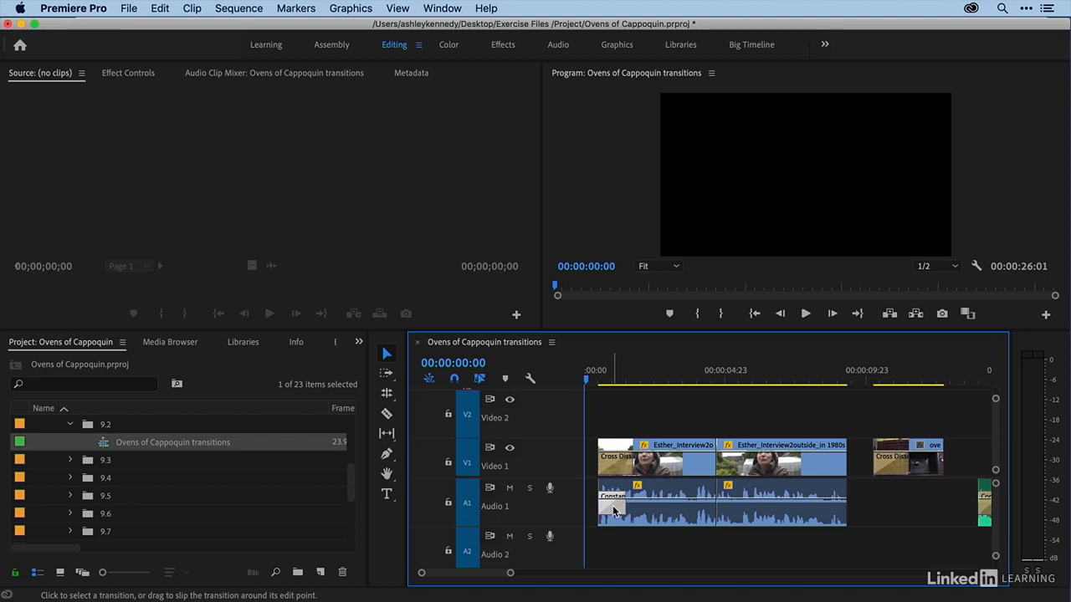
click(613, 506)
key(Delete)
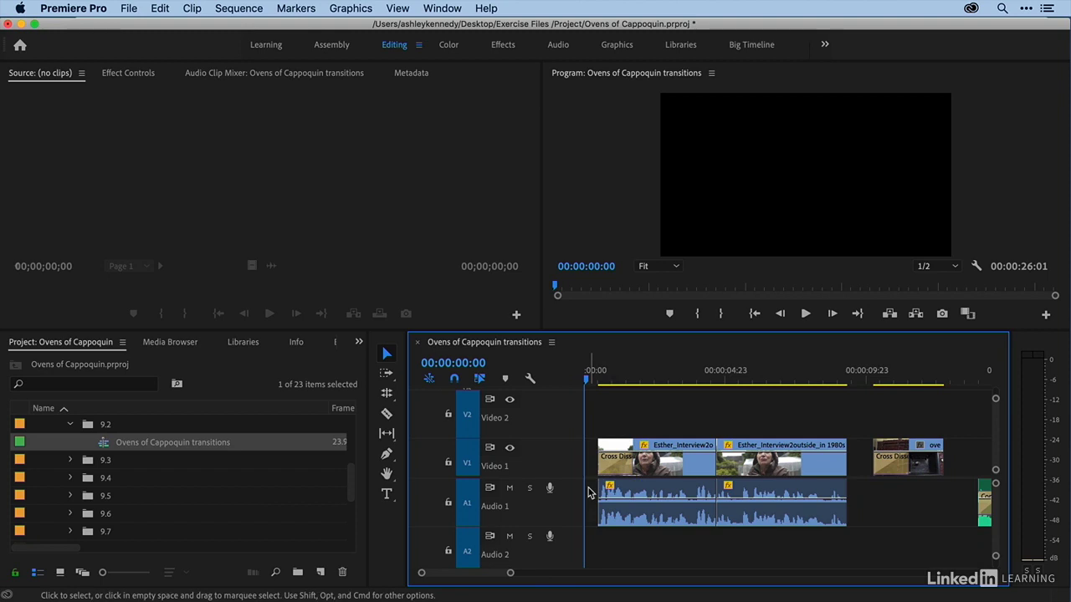
click(614, 470)
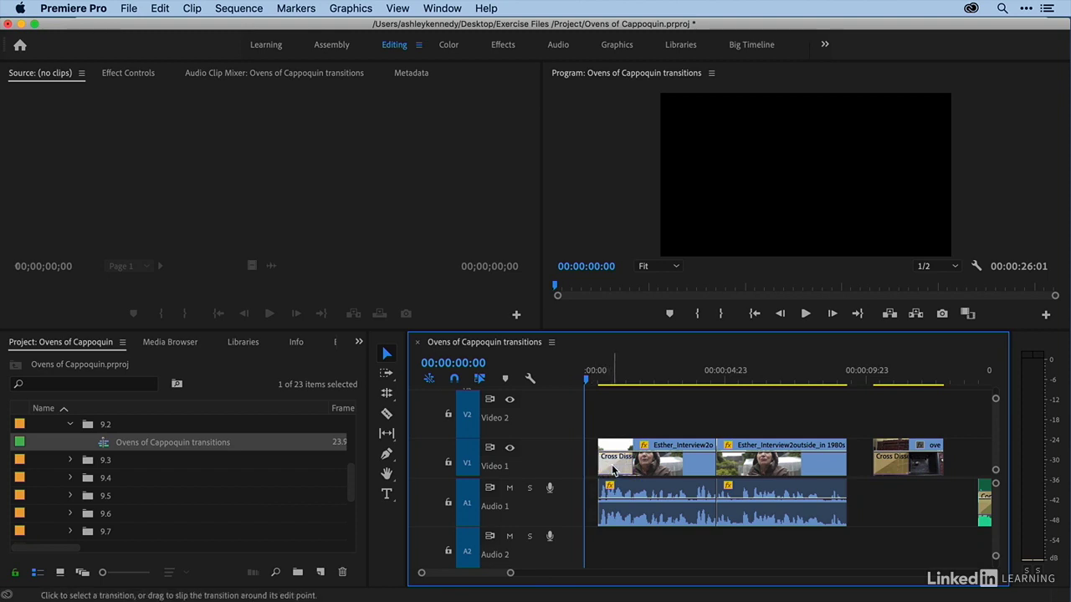
key(Delete)
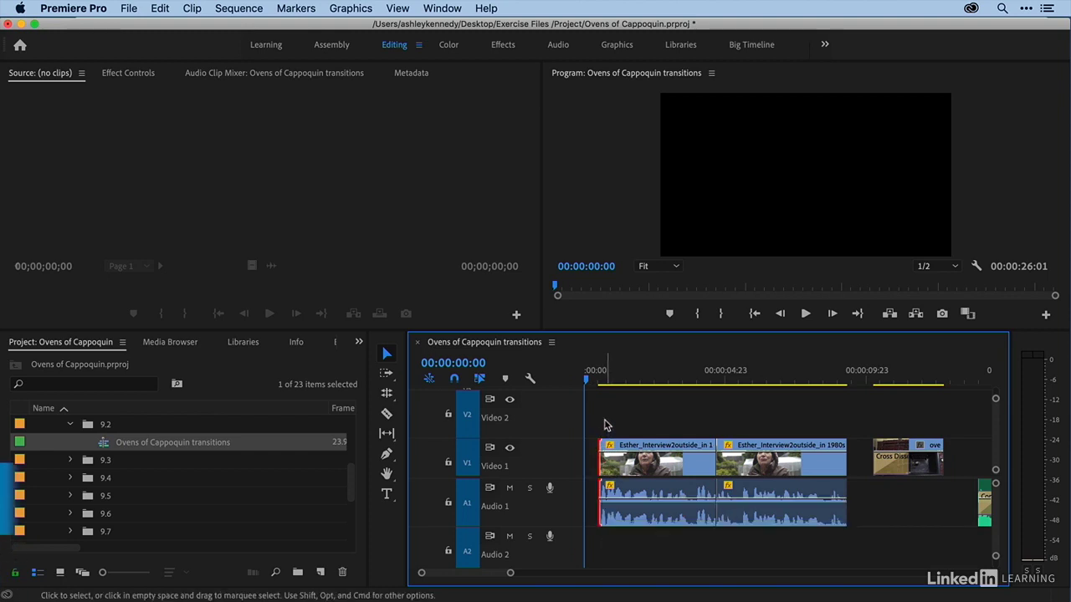
Try a Cross Dissolve alone and a Constant Power fade alone at the first interview clip's start, undoing each
key(super+d)
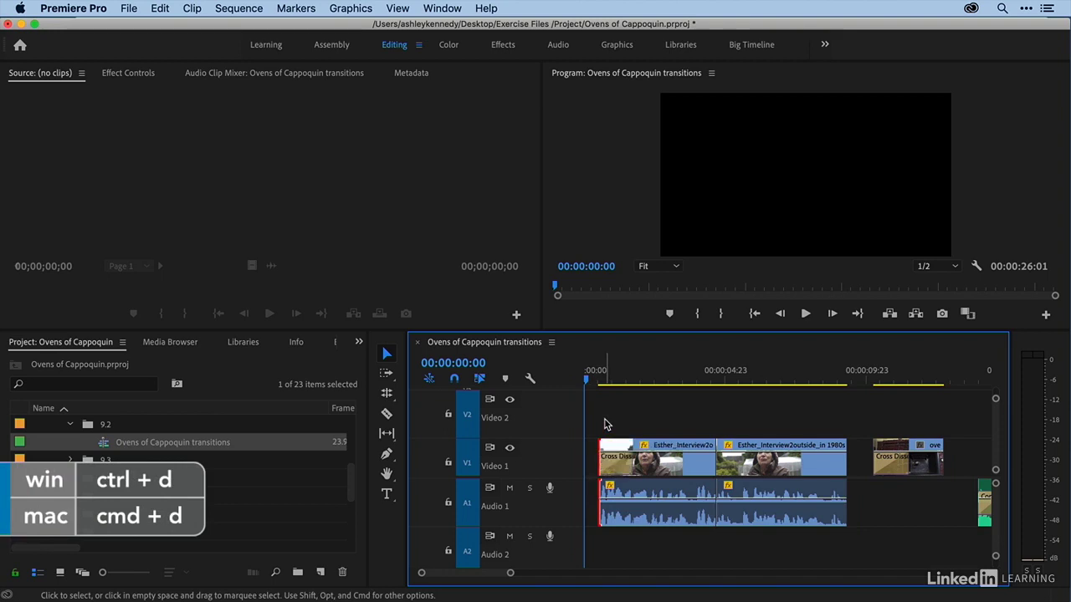
key(super+z)
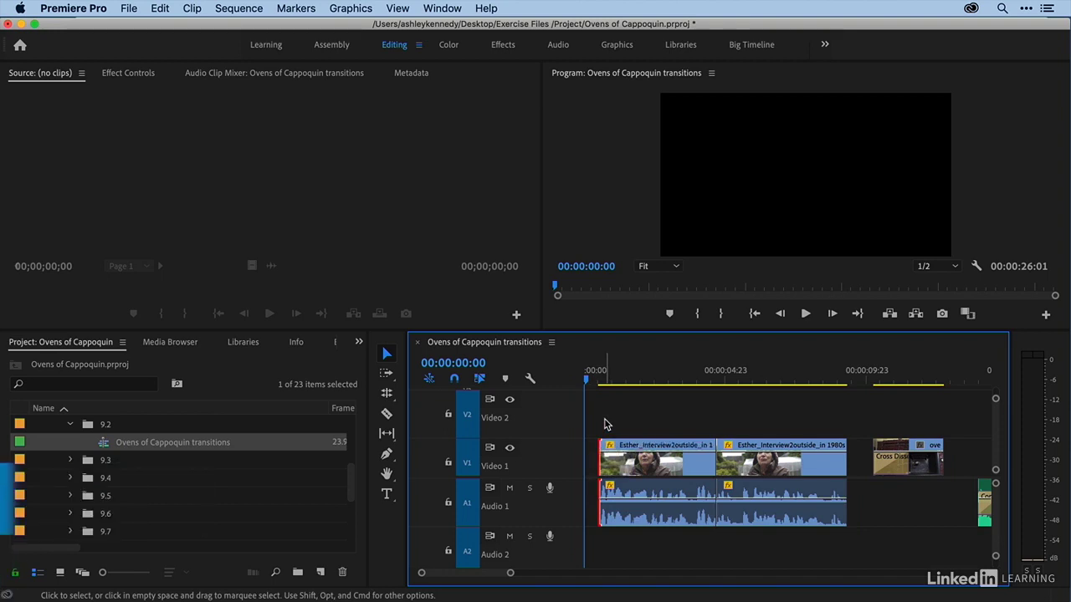
key(shift+super+d)
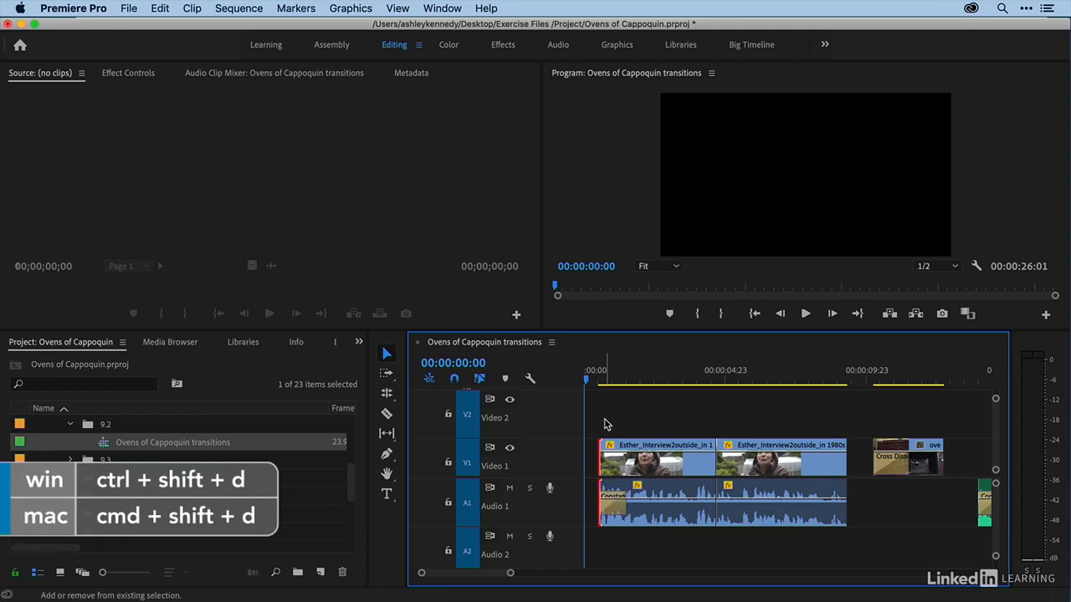
key(super+z)
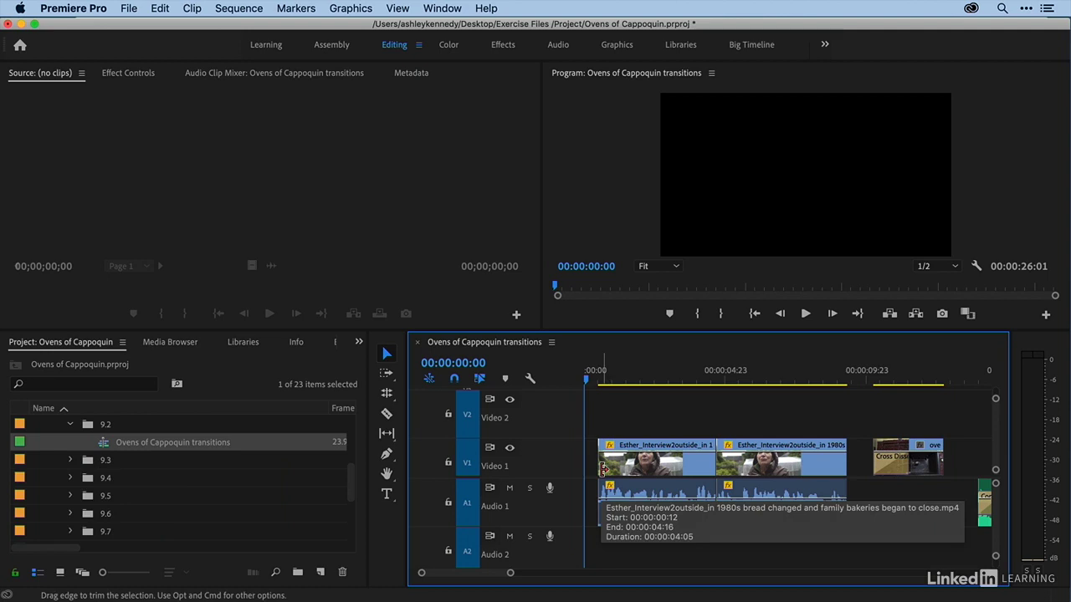
Apply Cross Dissolve and Constant Power together at the start of the first interview clip and play back the opening
click(602, 467)
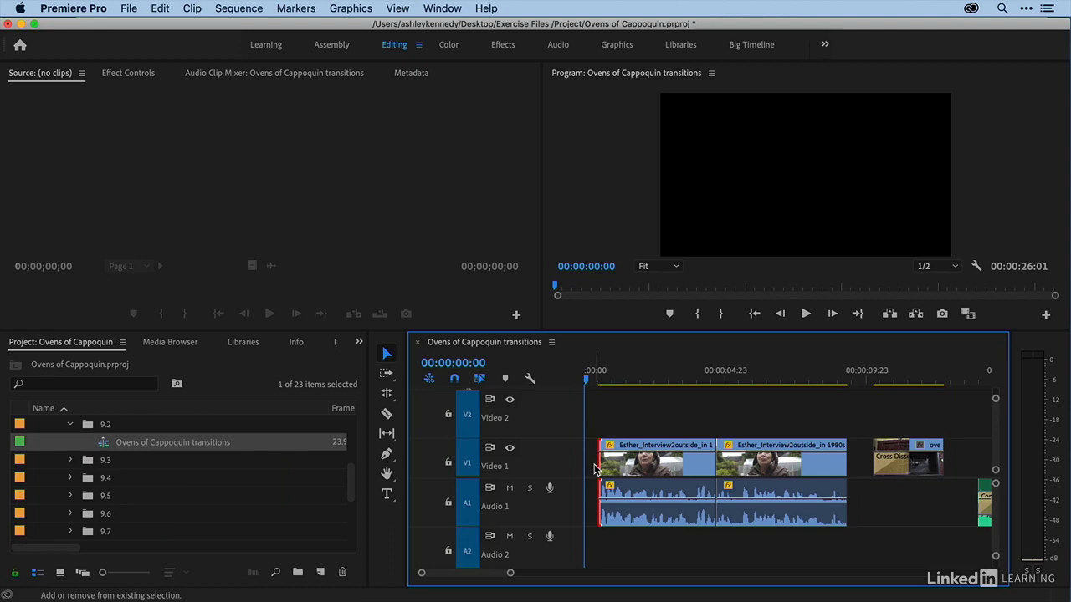
key(shift+d)
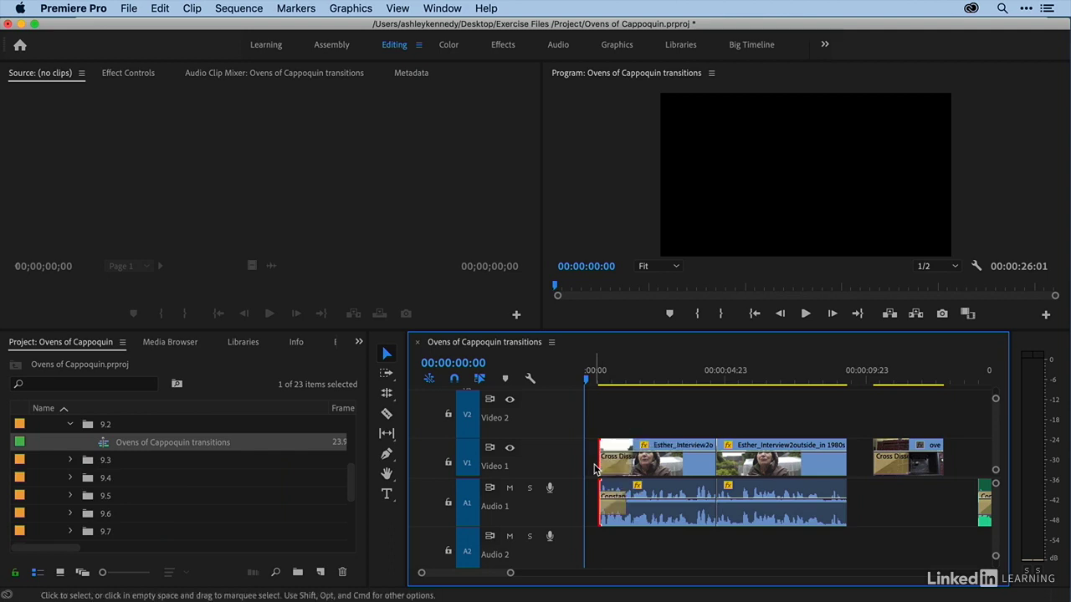
key(=)
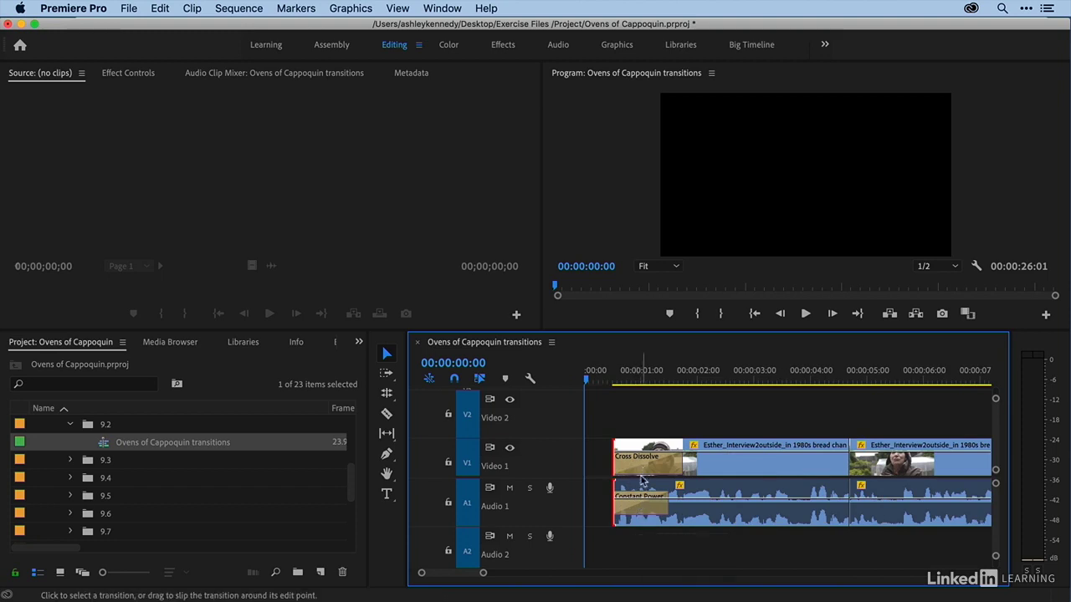
mouse_move(636, 510)
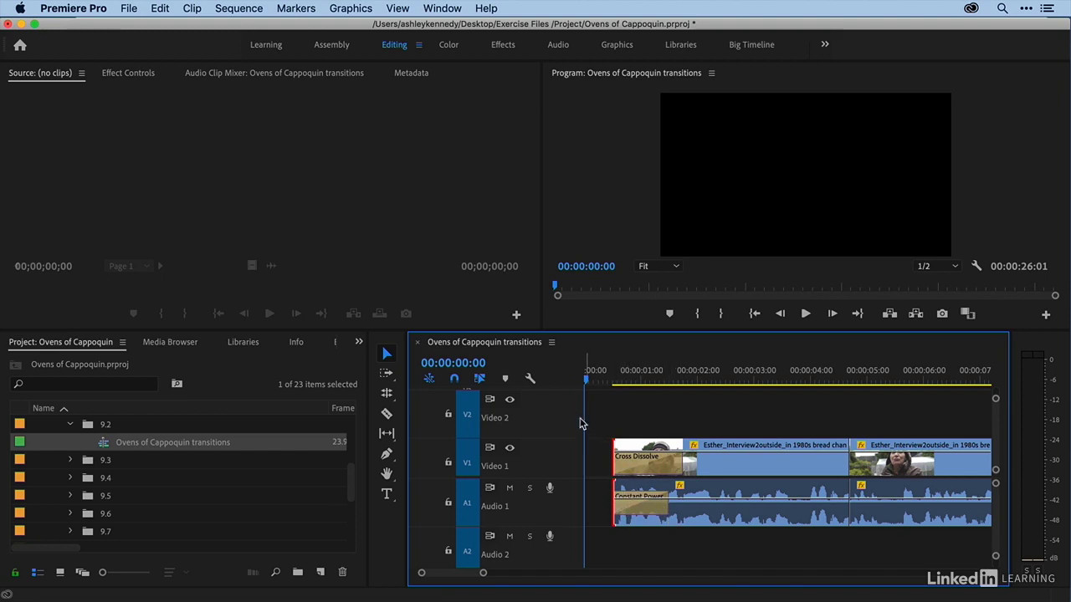
key(space)
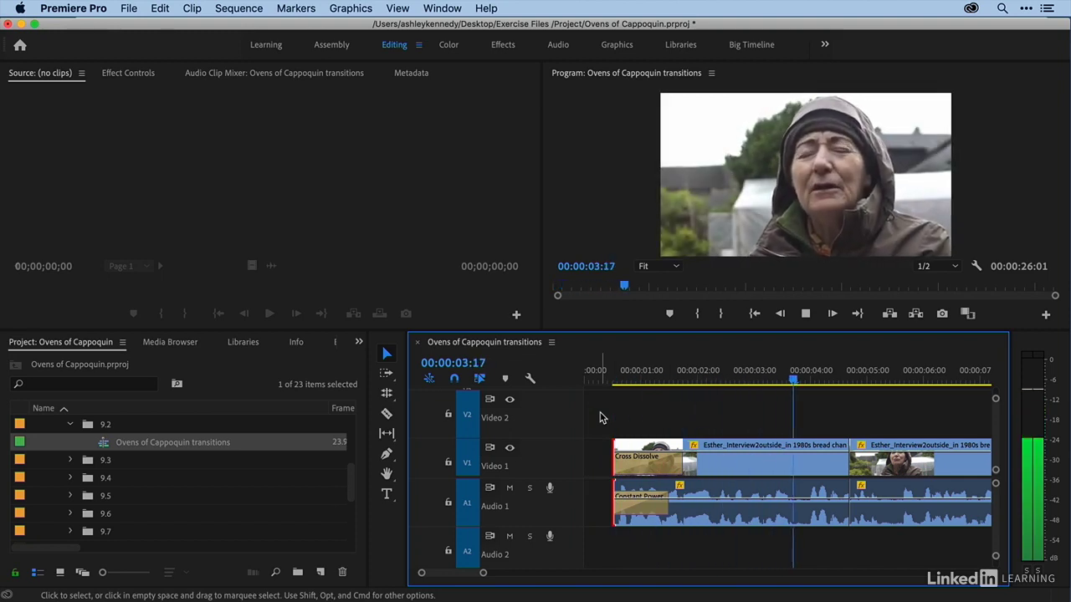
key(space)
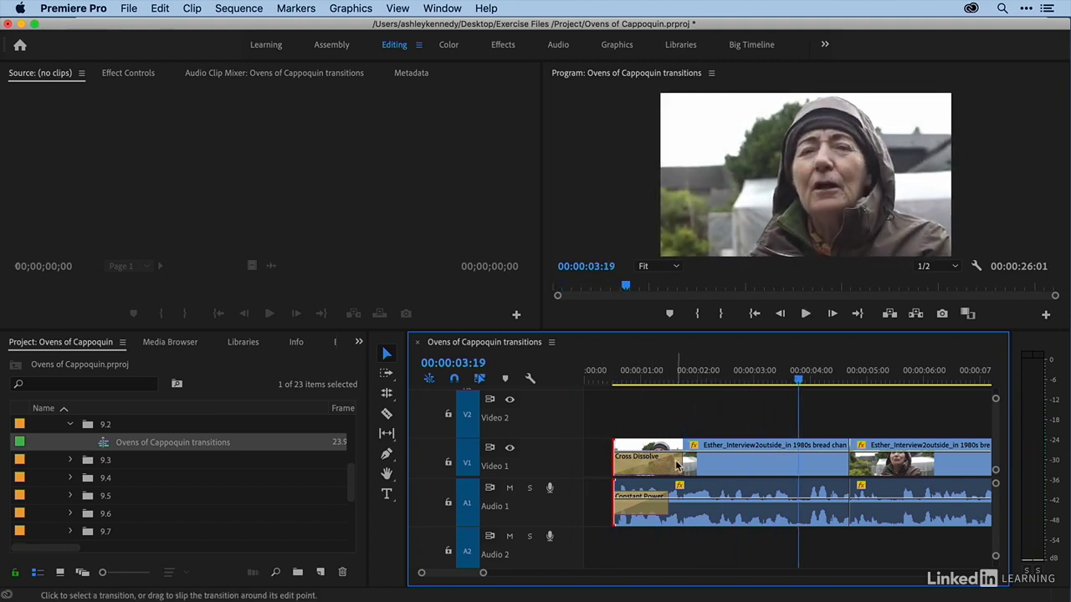
Shorten the opening Cross Dissolve and Constant Power transitions to 10 frames each and play back the result
drag(681, 460, 630, 457)
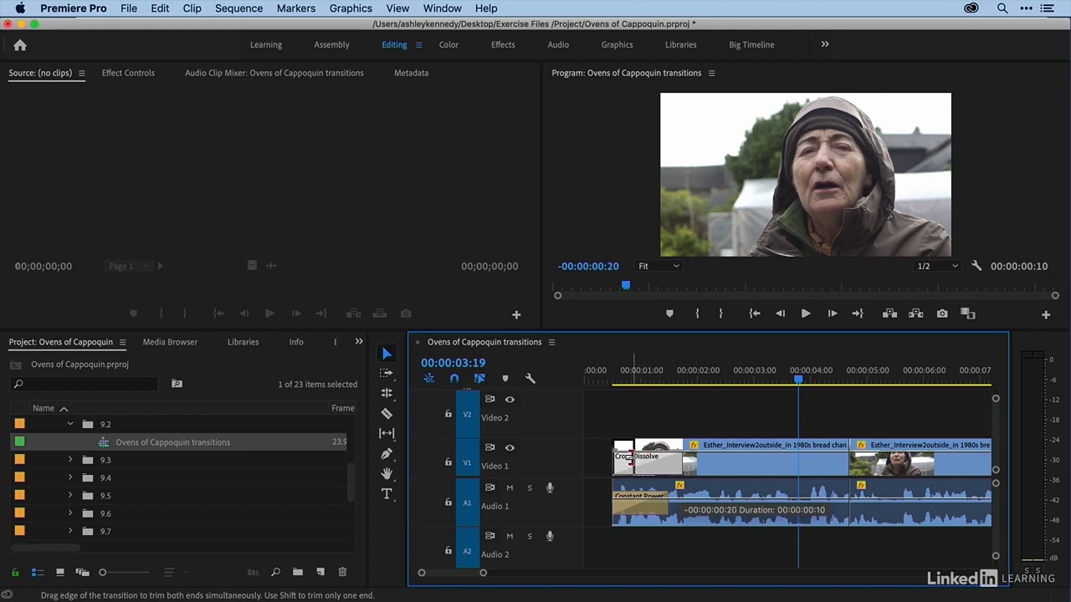
drag(630, 456, 630, 457)
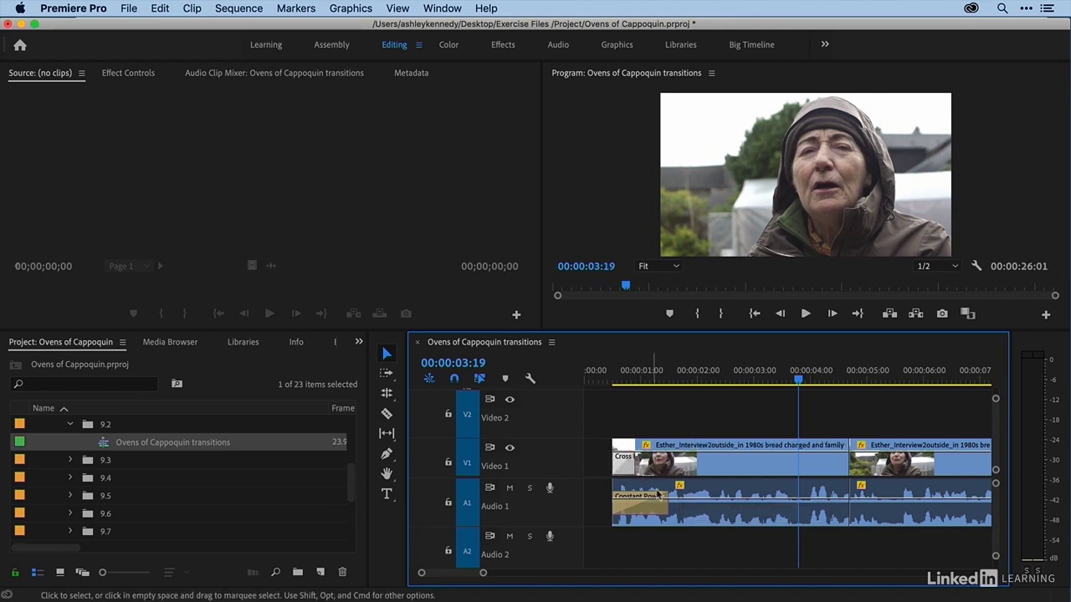
drag(666, 503, 633, 503)
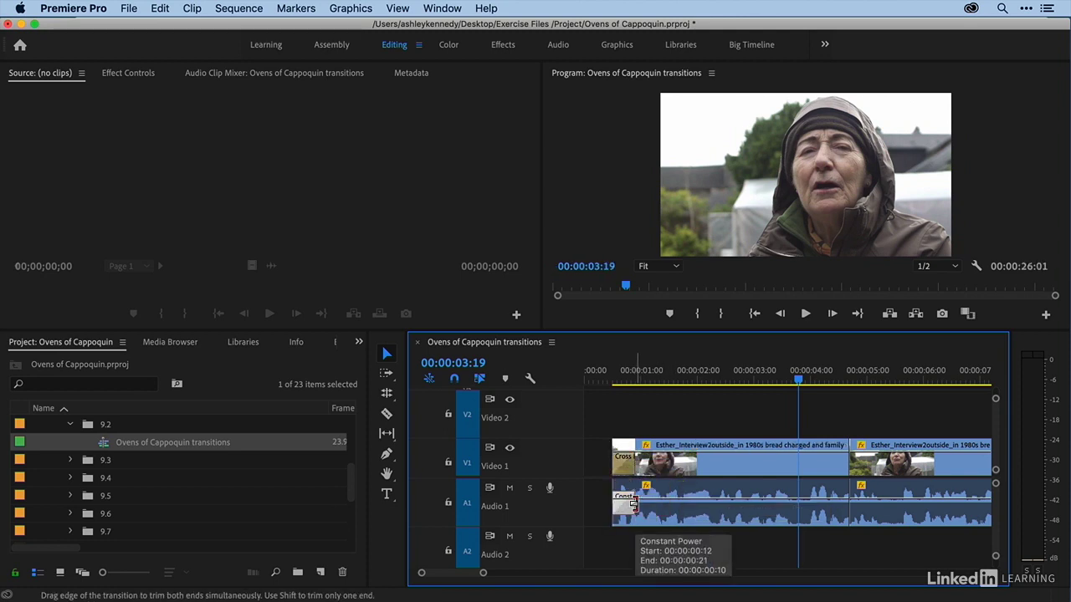
click(592, 379)
key(space)
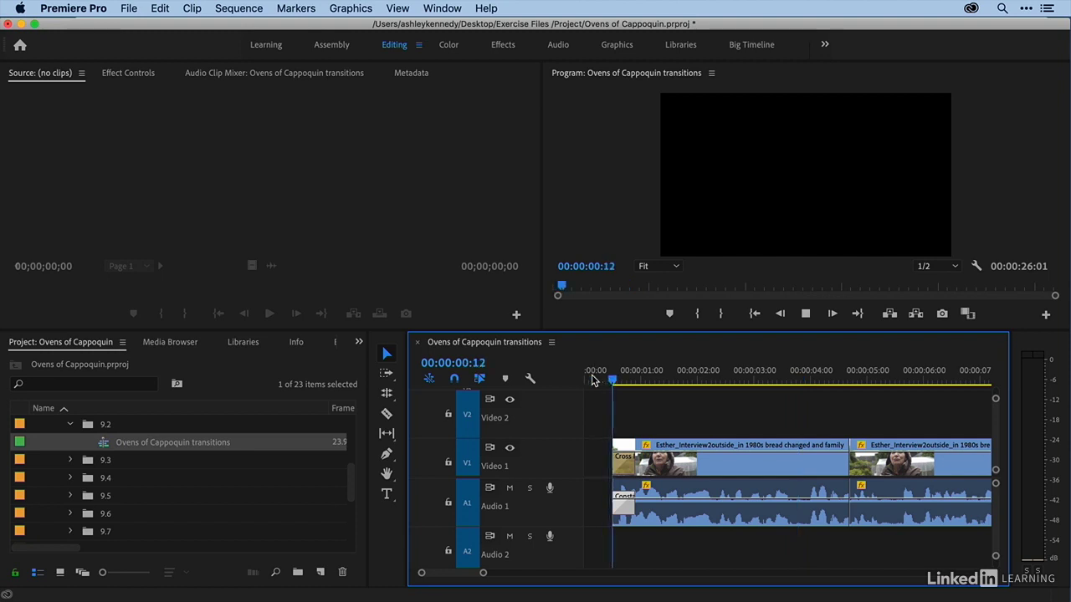
key(space)
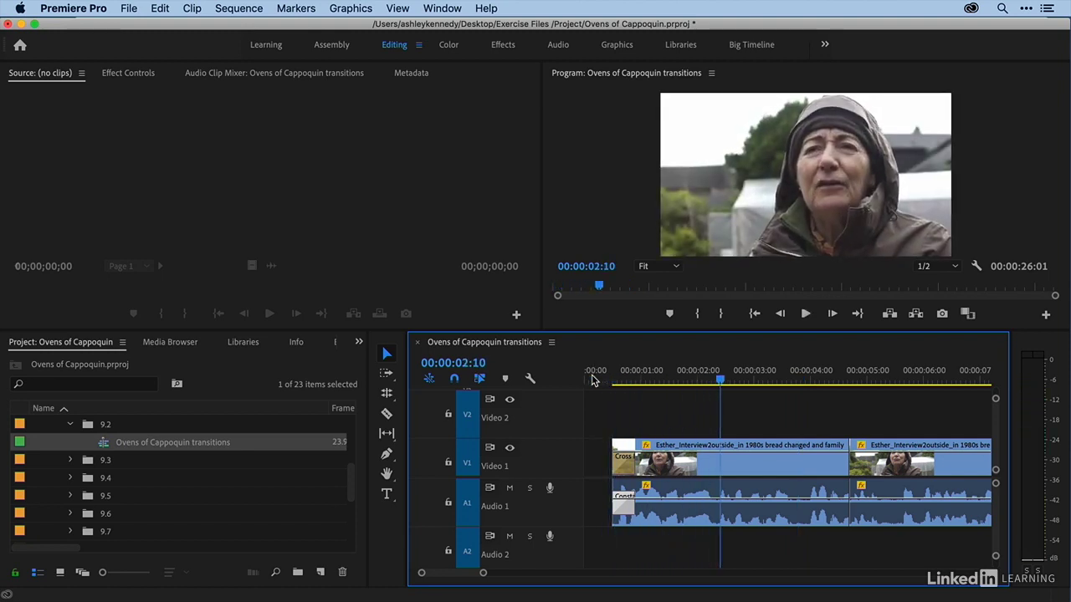
Apply the default video and audio transitions at the cut between the two interview clips and shorten the Cross Dissolve to 20 frames
click(845, 466)
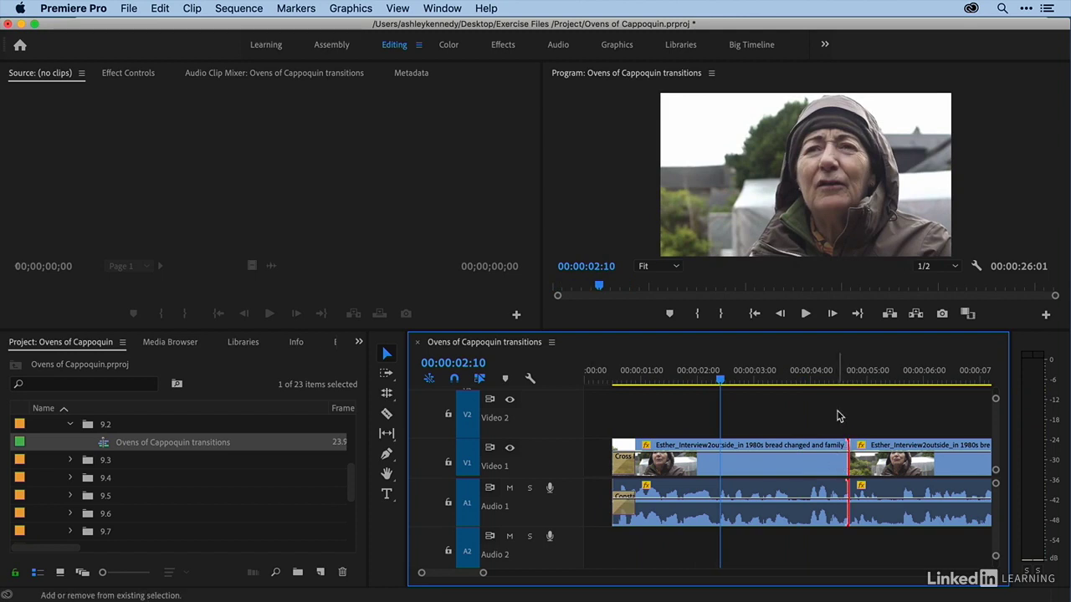
key(shift+d)
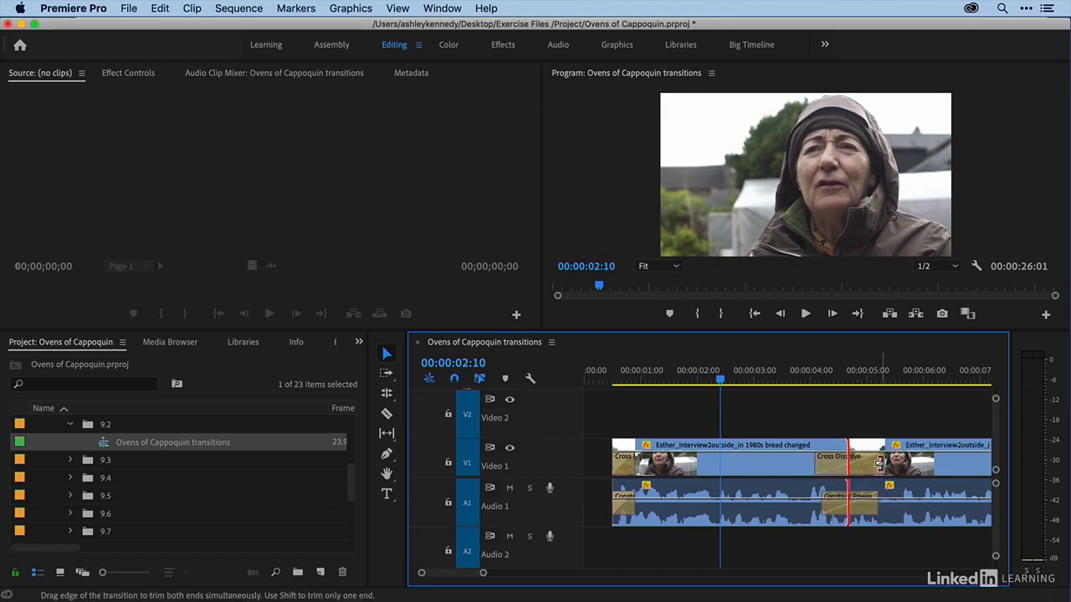
drag(879, 462, 841, 482)
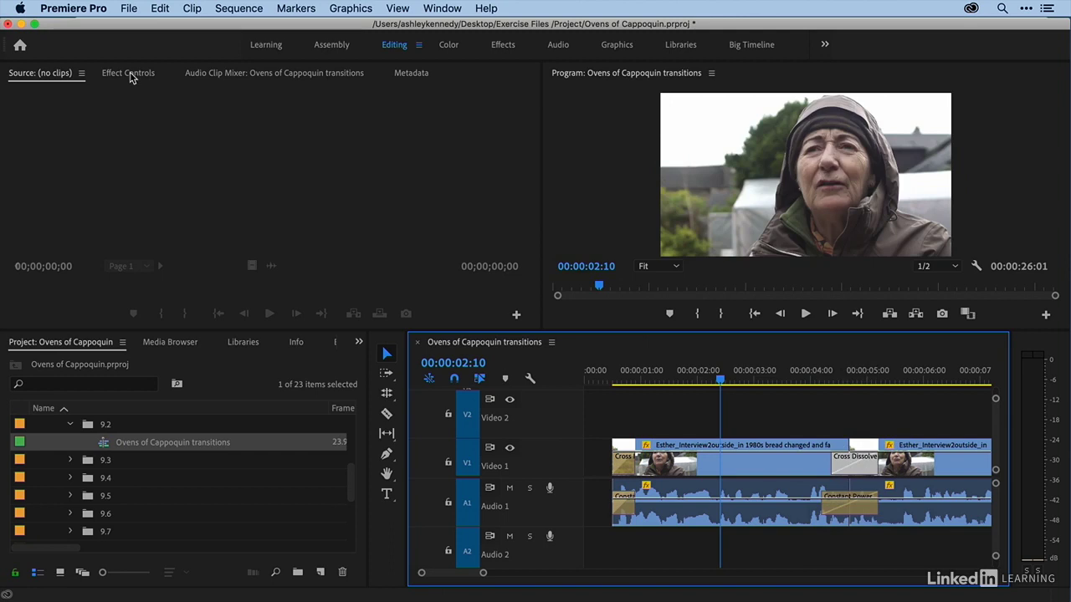
In Effect Controls, try the Cross Dissolve's Center, Start and End at Cut alignments, and reshape it across the cut to a custom start lasting 23 frames
click(128, 74)
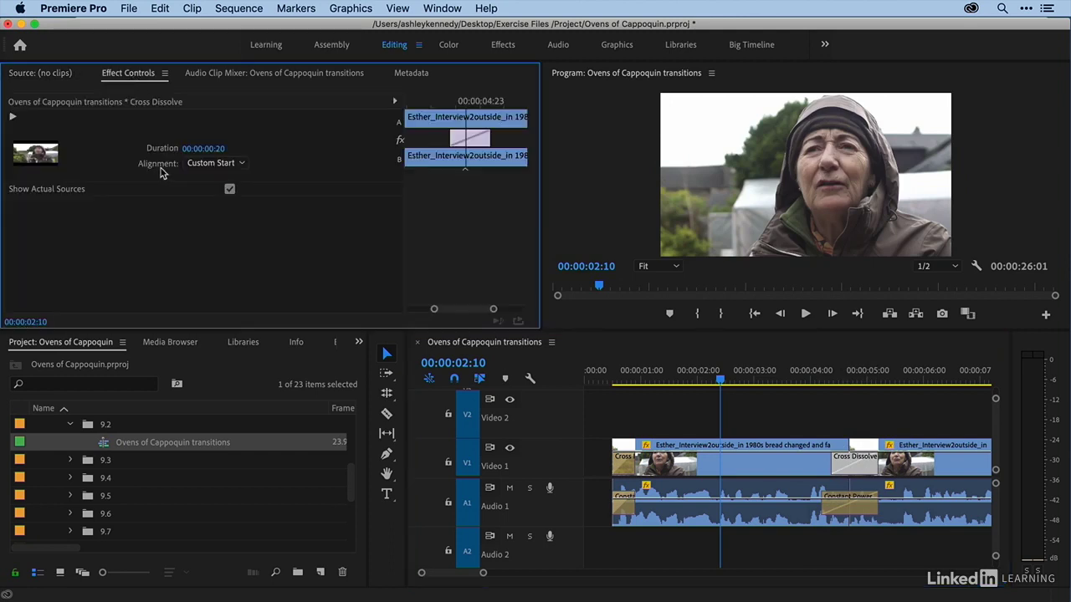
click(235, 164)
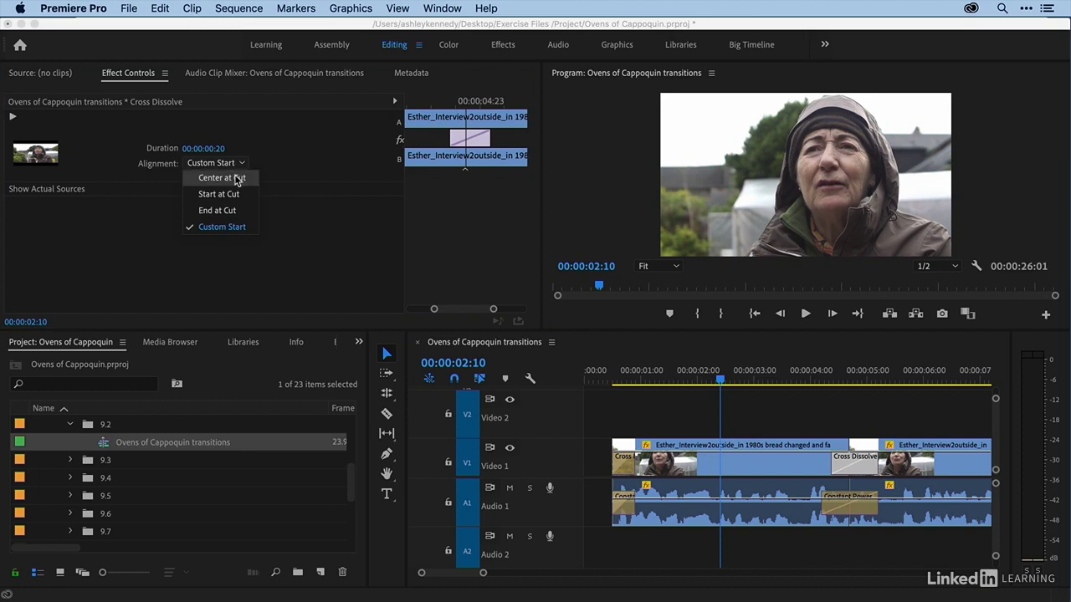
click(238, 179)
click(224, 164)
click(228, 184)
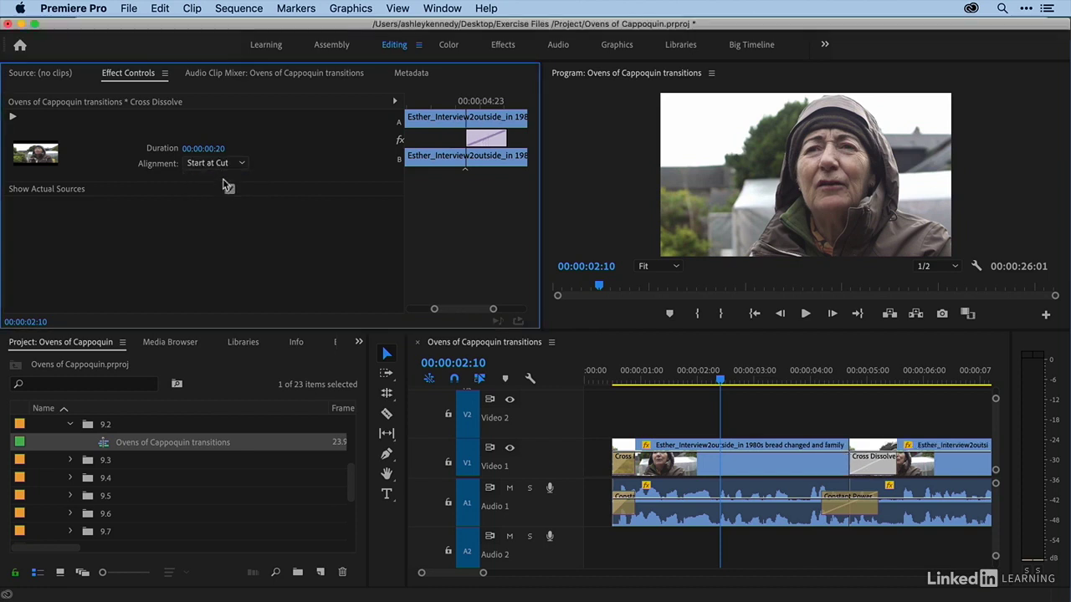
click(225, 164)
click(222, 210)
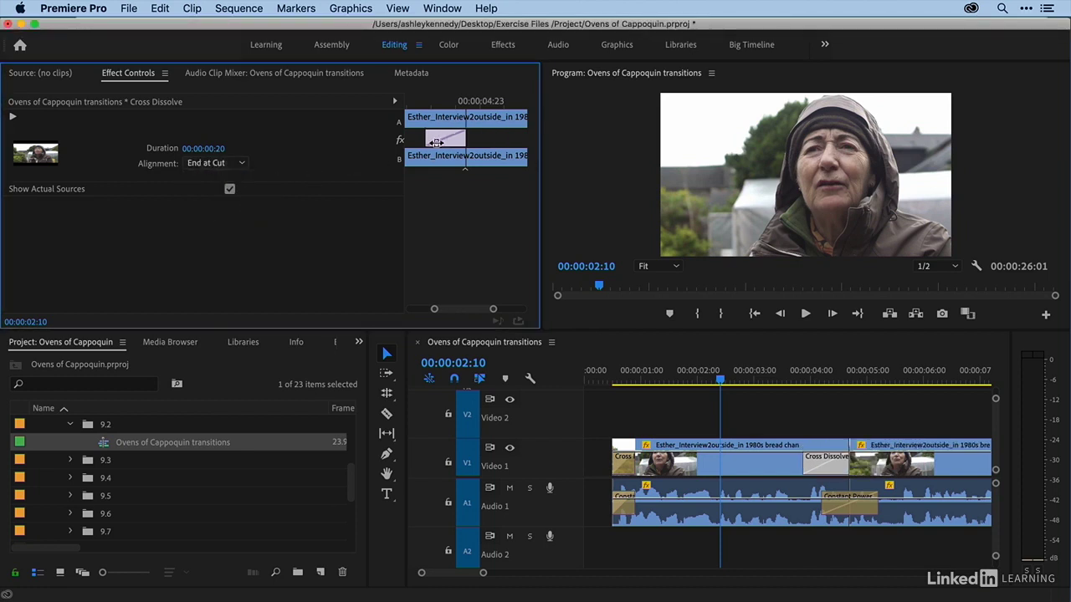
drag(436, 143, 489, 137)
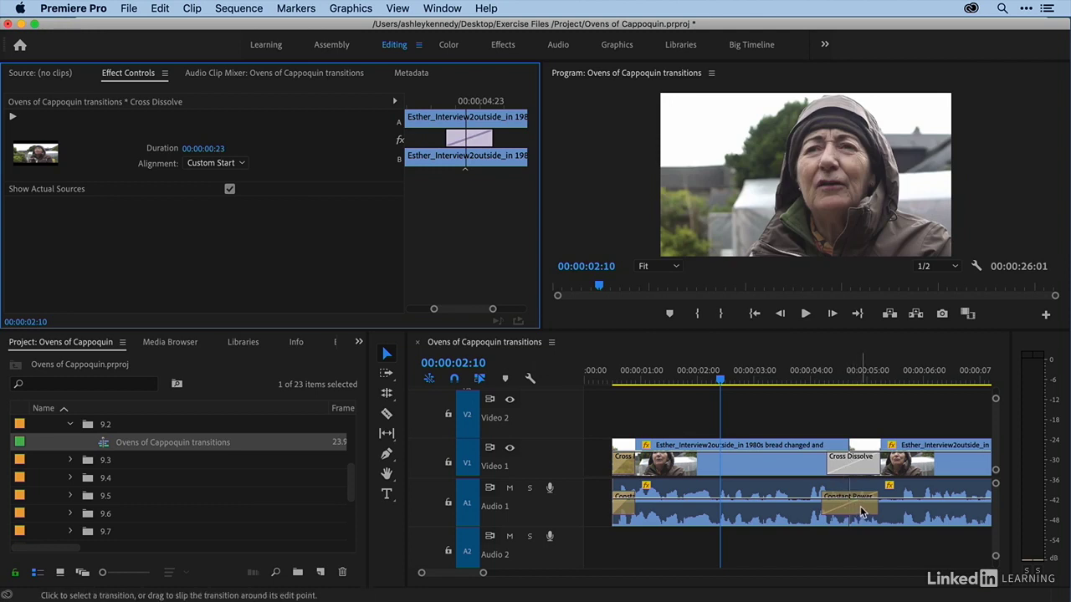
Delete the Cross Dissolve and Constant Power transitions at the cut between the two interview clips and return to the sequence start
click(862, 510)
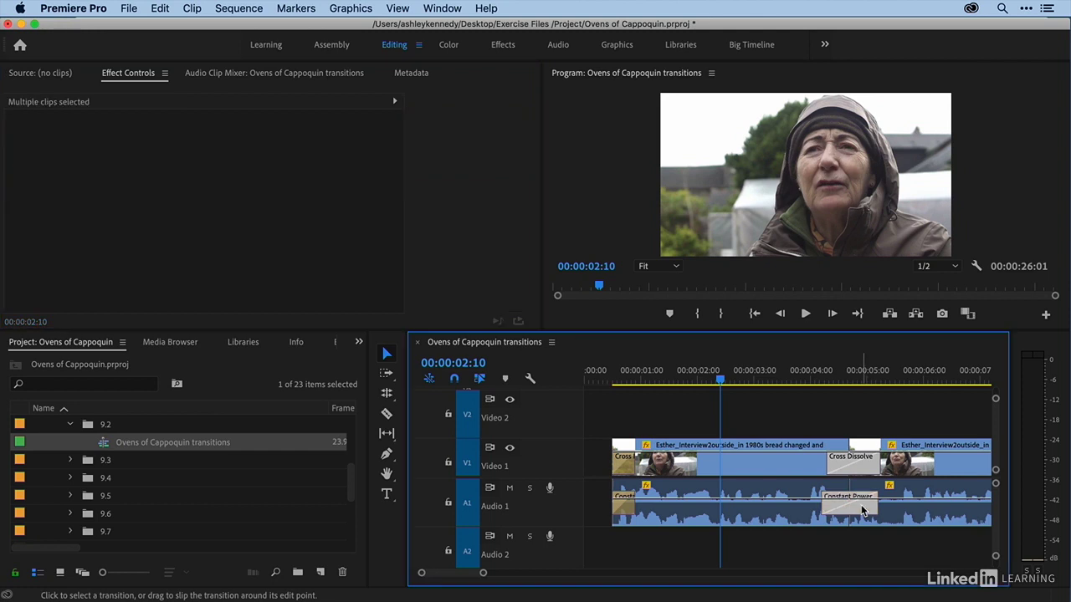
key(Delete)
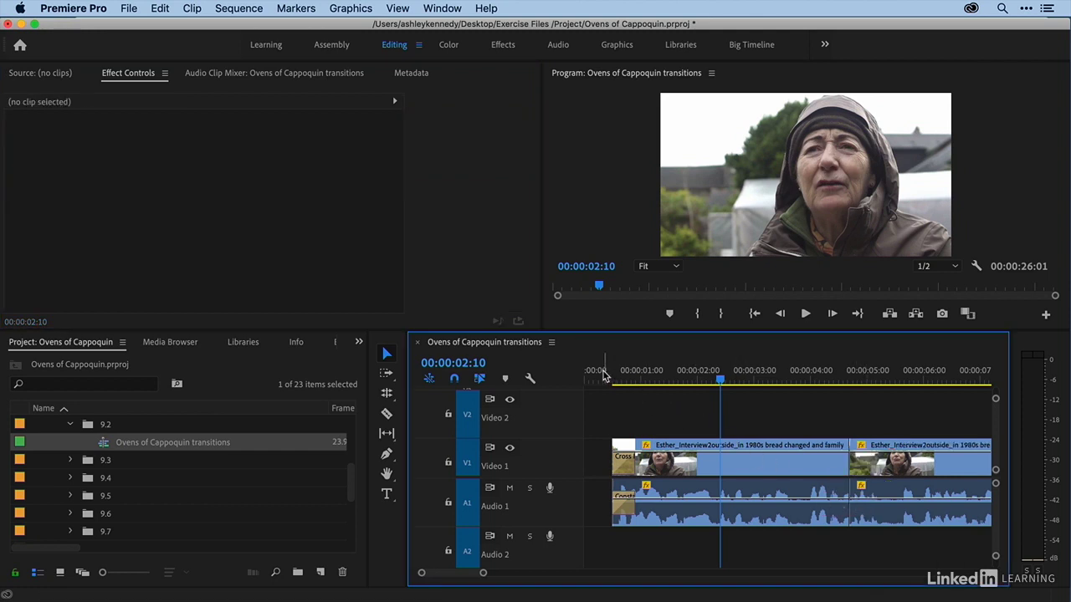
key(Home)
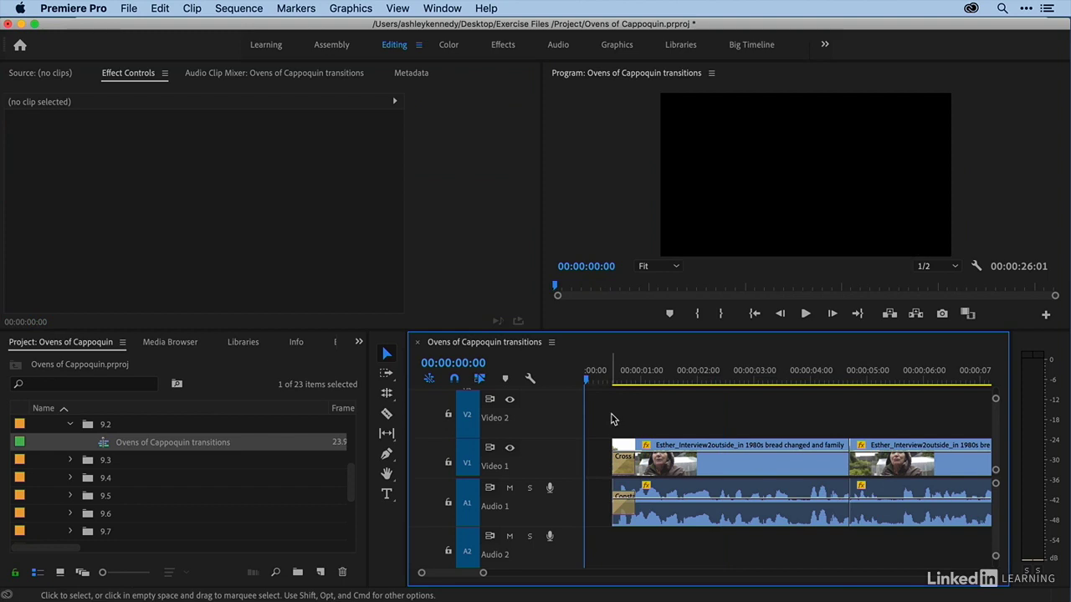
Set the default video transition duration to 8 frames in the Timeline preferences
click(76, 7)
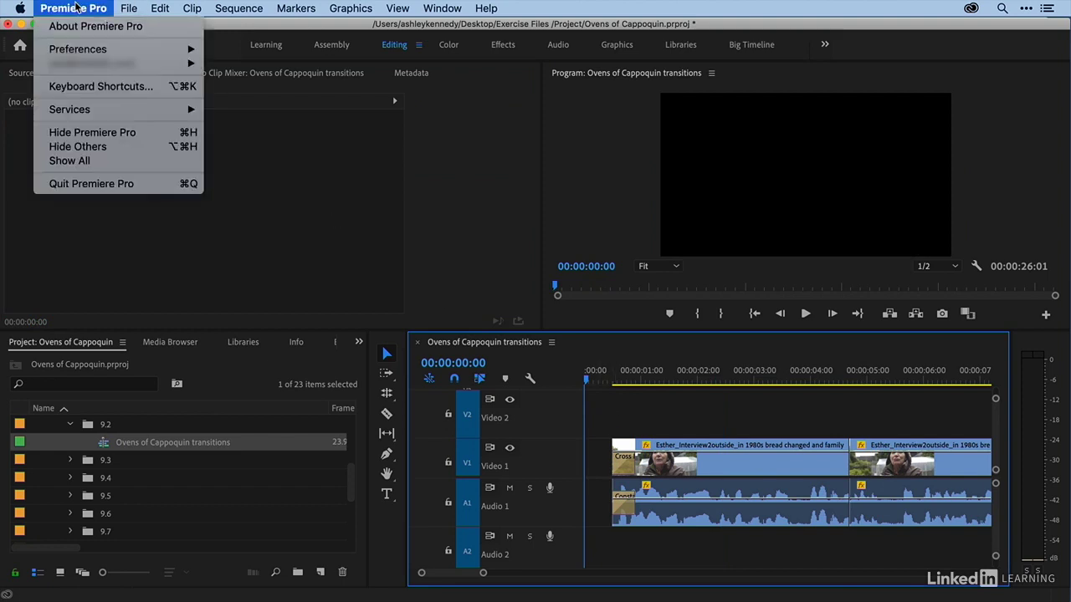
mouse_move(112, 48)
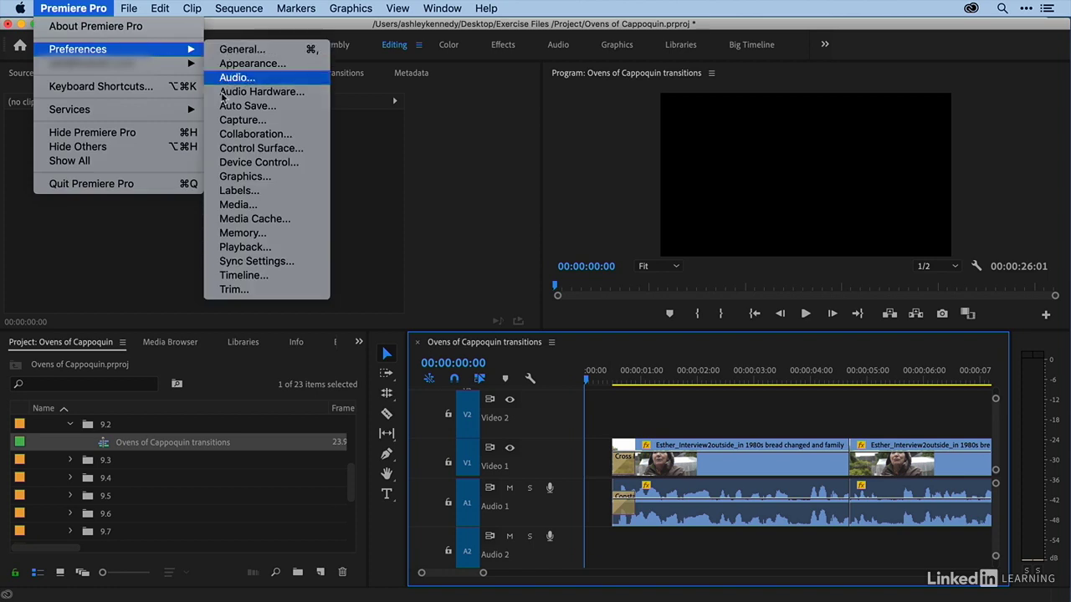
click(243, 275)
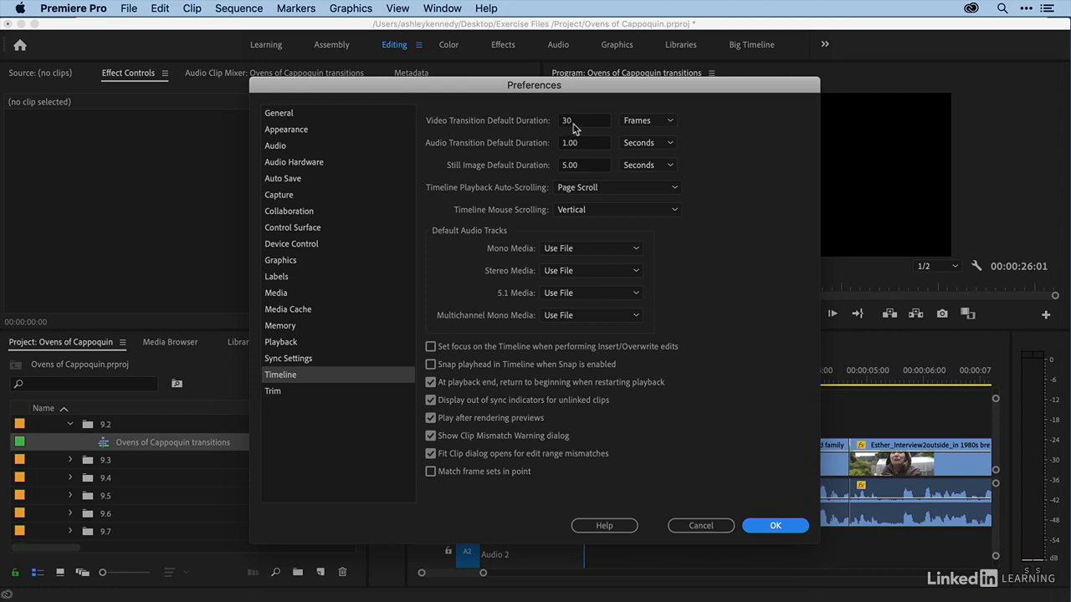
click(577, 124)
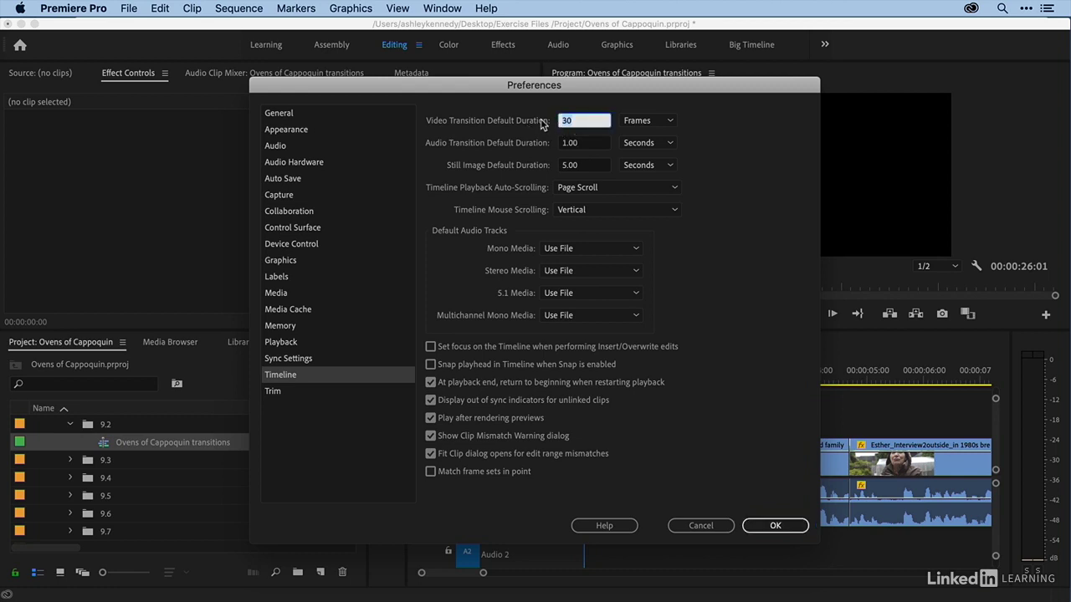
text(8)
click(760, 525)
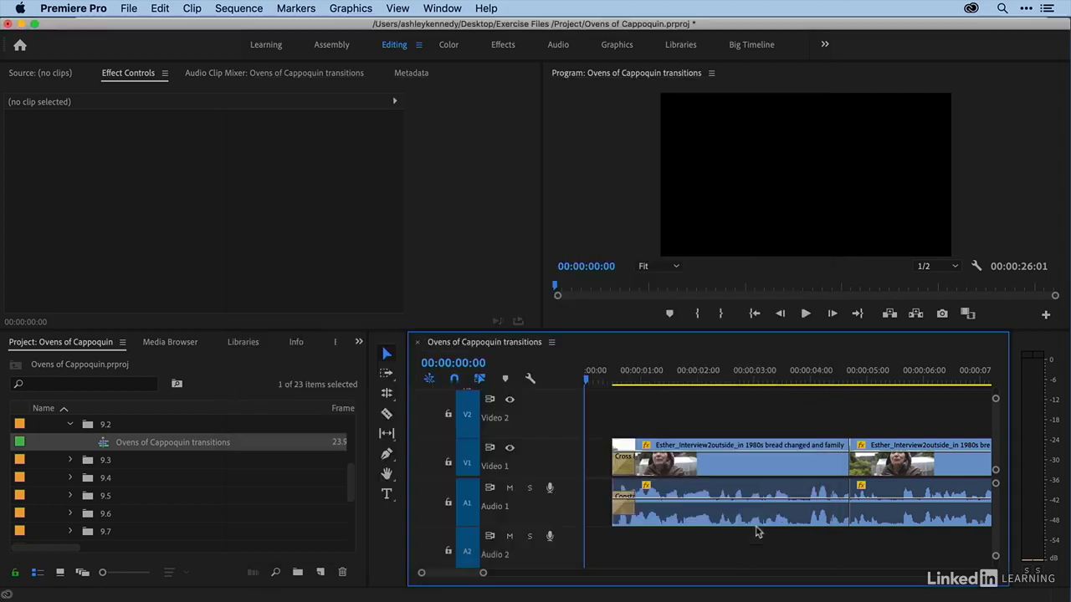
Replace the opening Cross Dissolve and Constant Power on the first interview clip with fresh default video and audio transitions
click(623, 465)
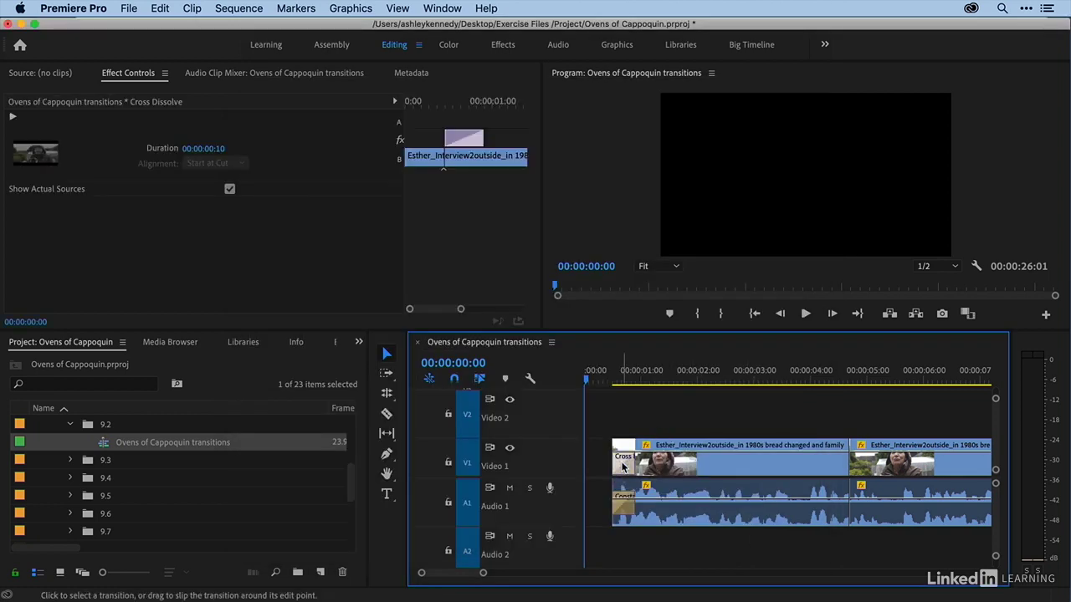
key(Delete)
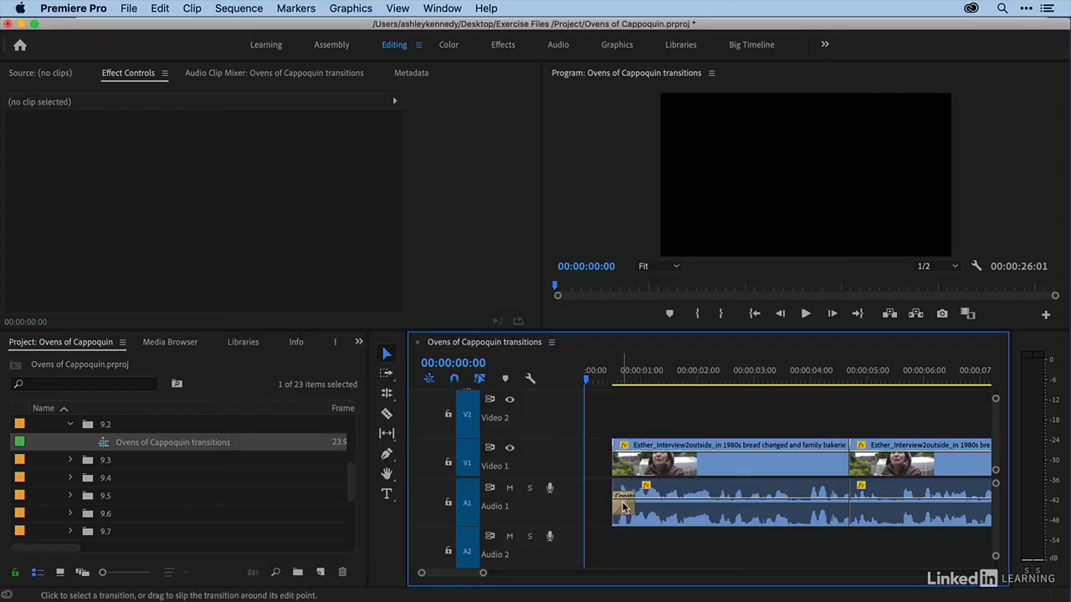
click(624, 501)
key(Delete)
click(617, 456)
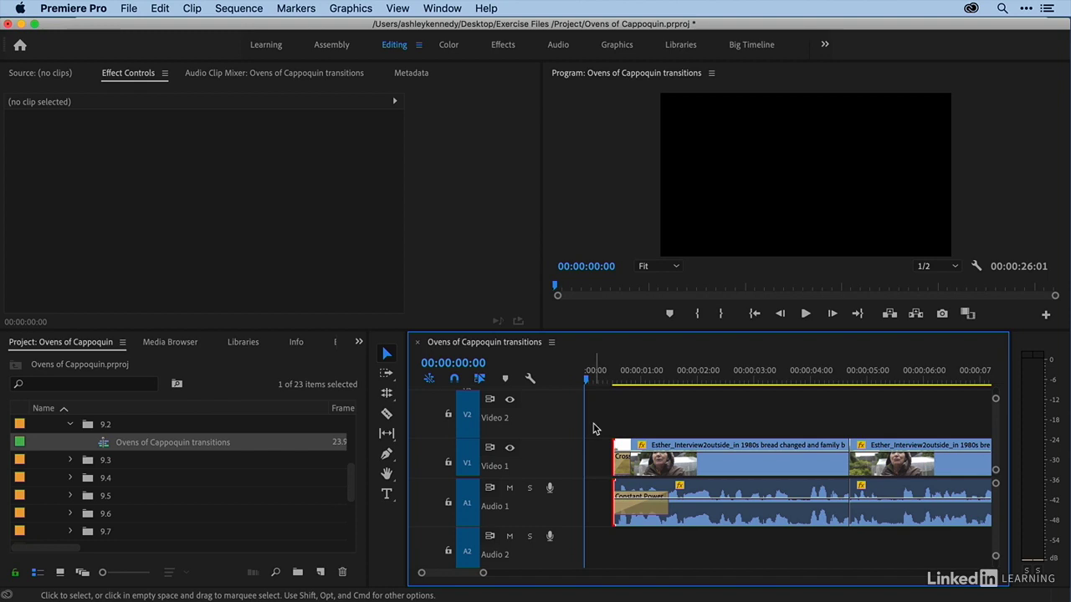
key(backslash)
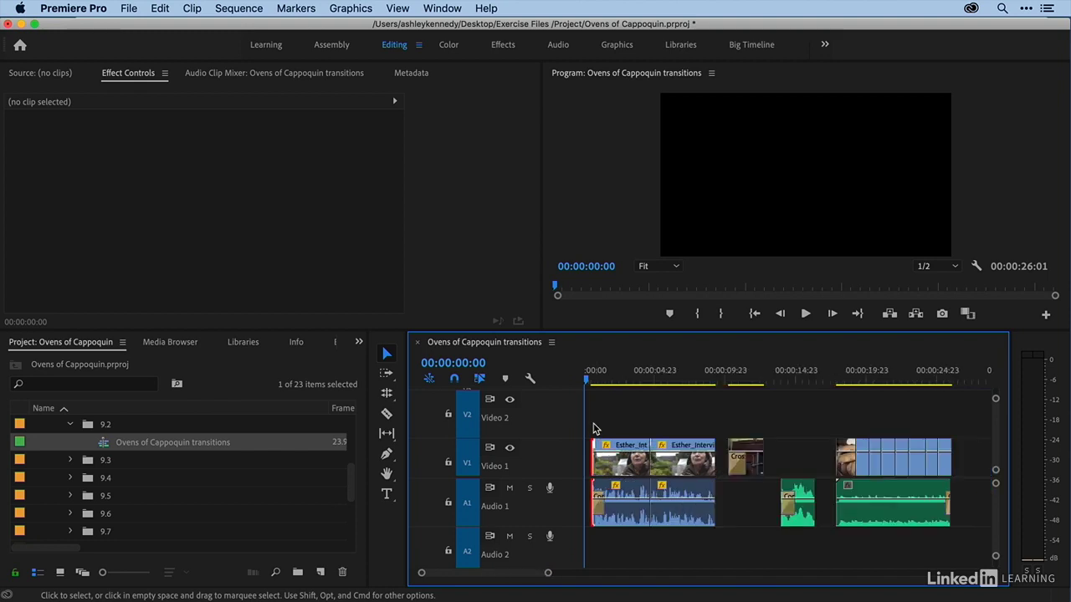
click(848, 378)
key(equal)
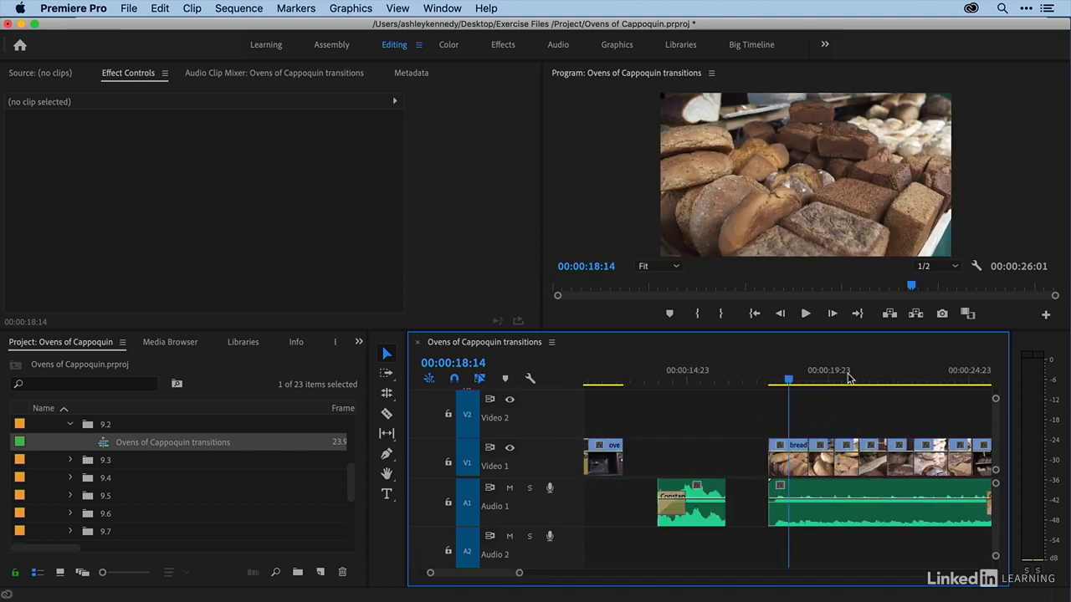
click(809, 464)
key(Delete)
click(774, 461)
key(Delete)
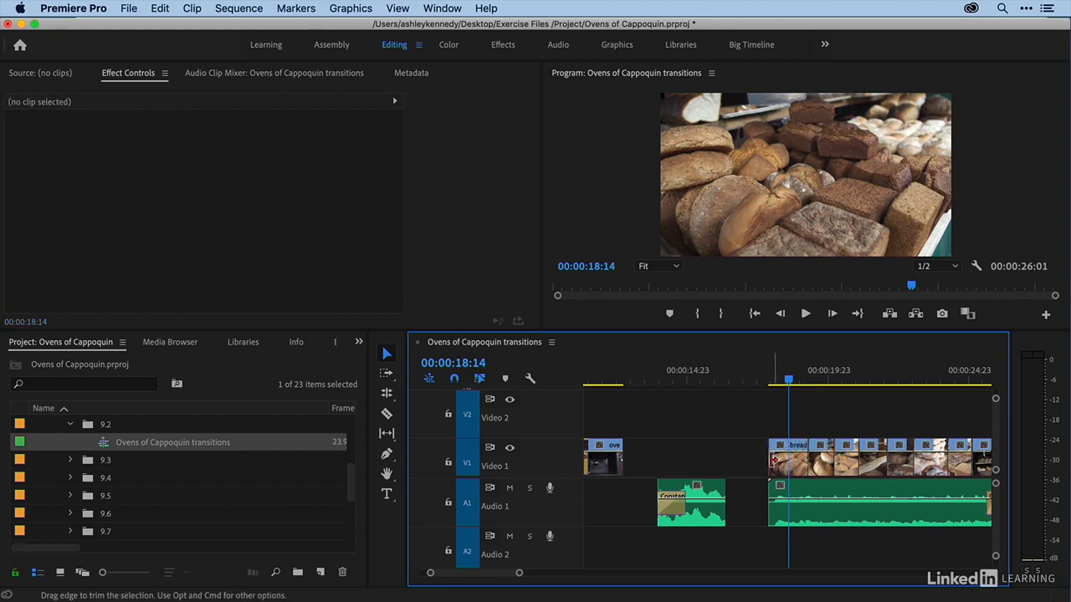
Apply the default video transition to all the bread montage clips on Video 1 at once and play back the montage
key(minus)
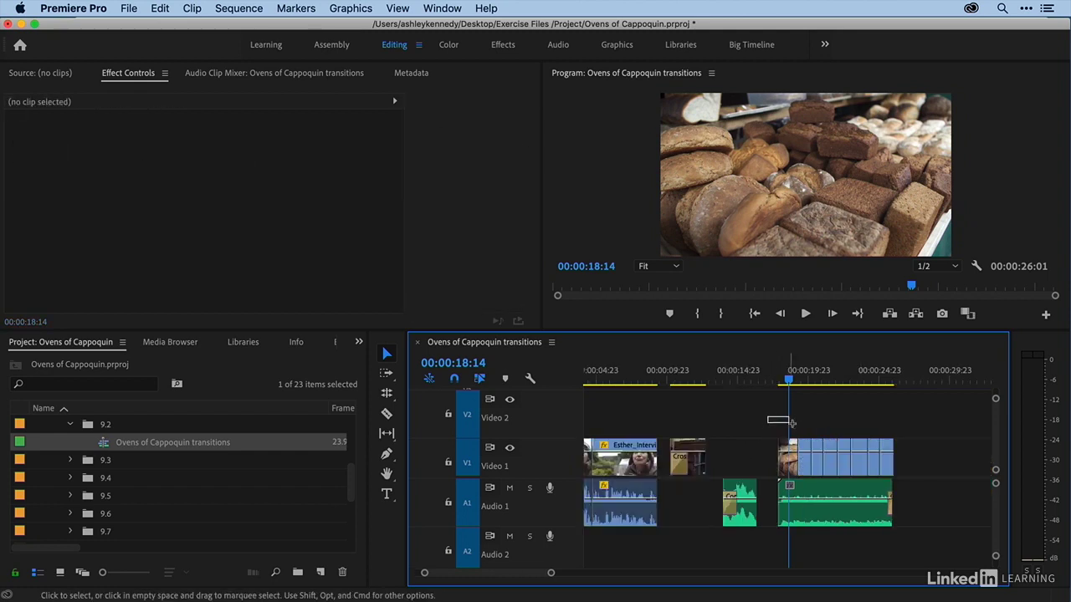
drag(791, 422, 890, 461)
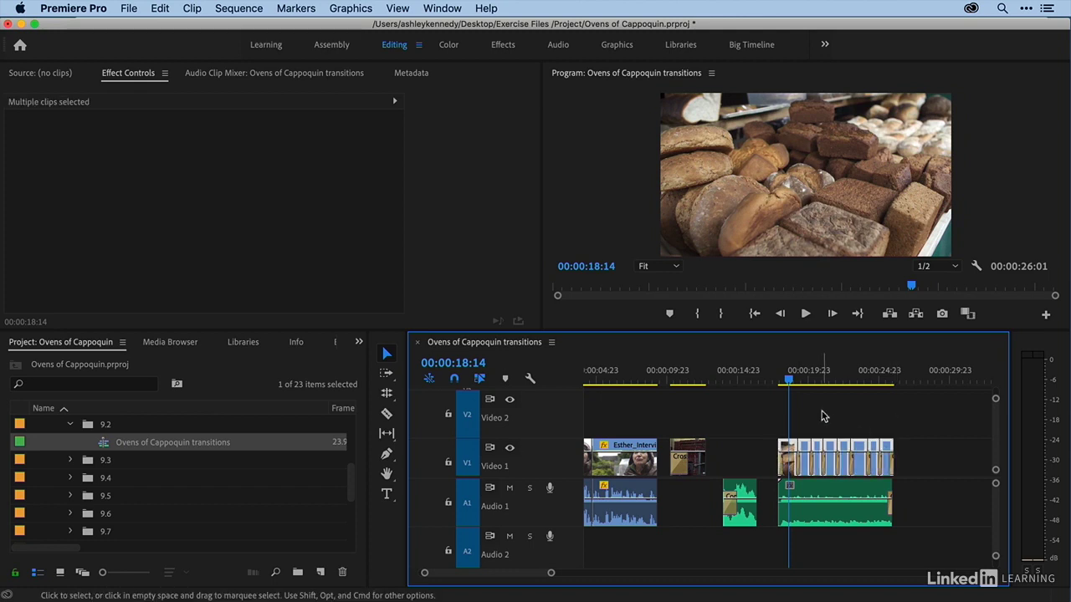
key(equal)
scroll(808, 418, down, 2)
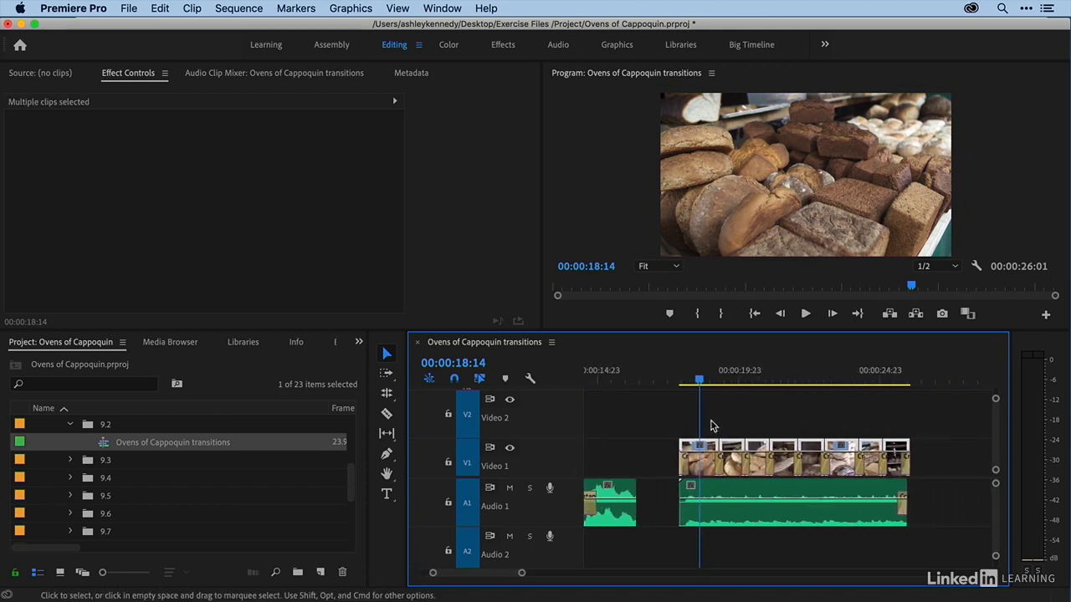
click(673, 381)
key(space)
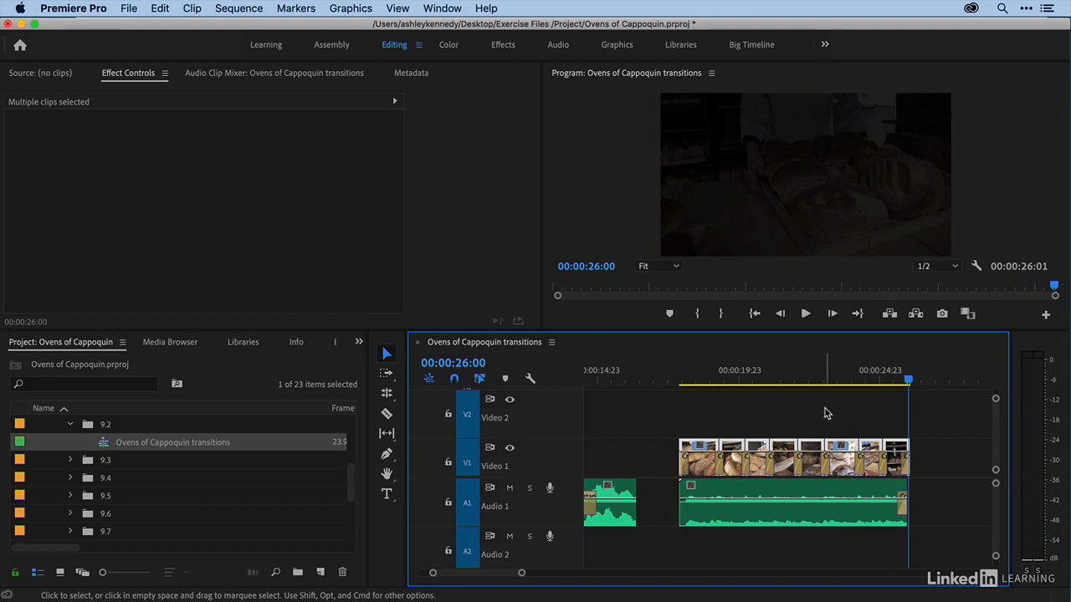
Examine the available 3D Motion and Dissolve video transitions in the Effects panel
click(359, 343)
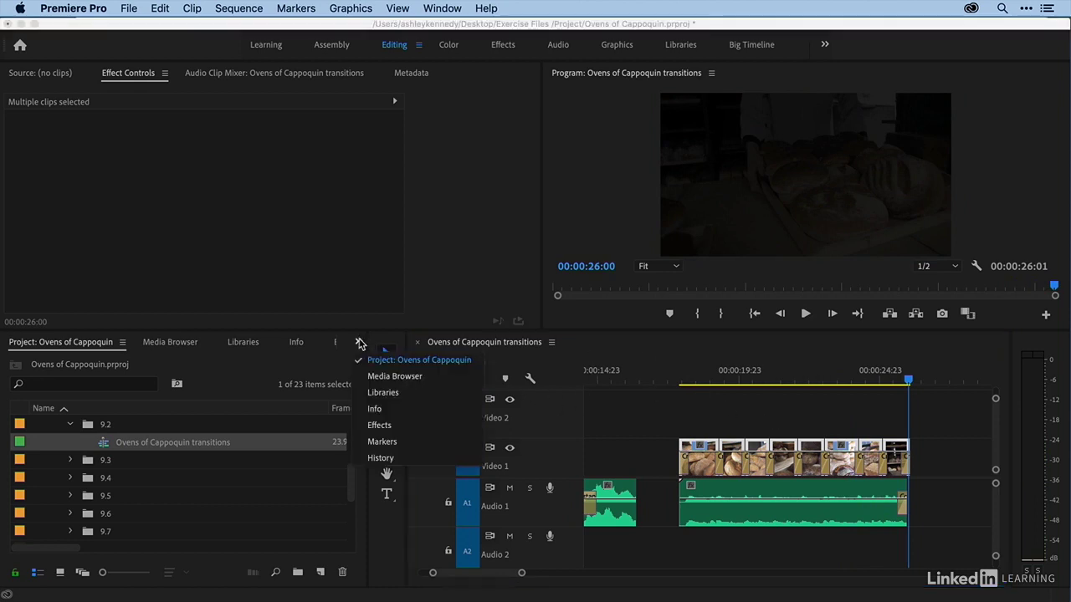
click(382, 425)
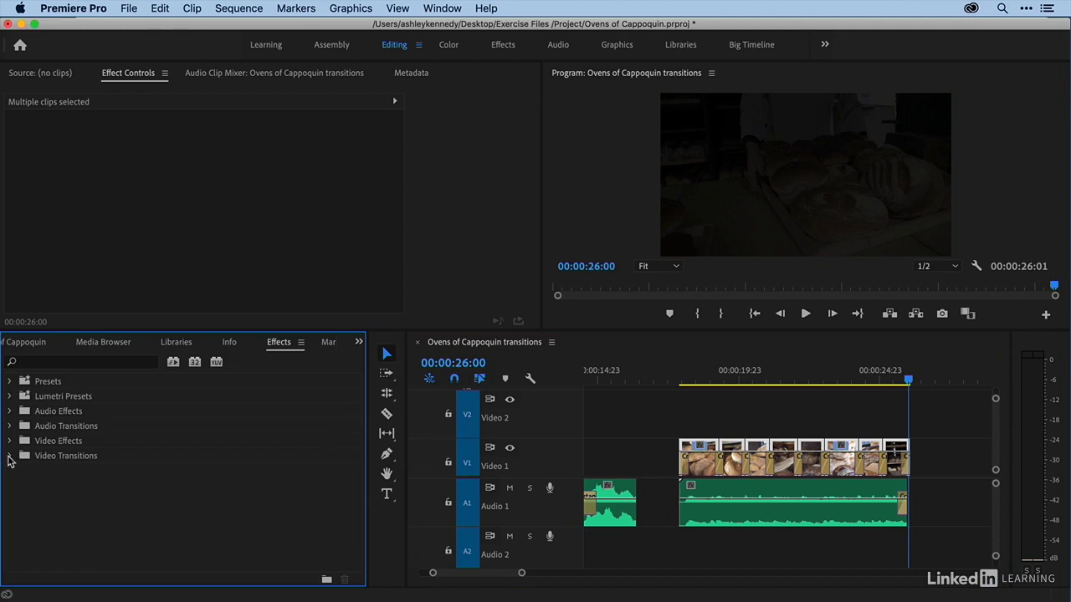
click(9, 457)
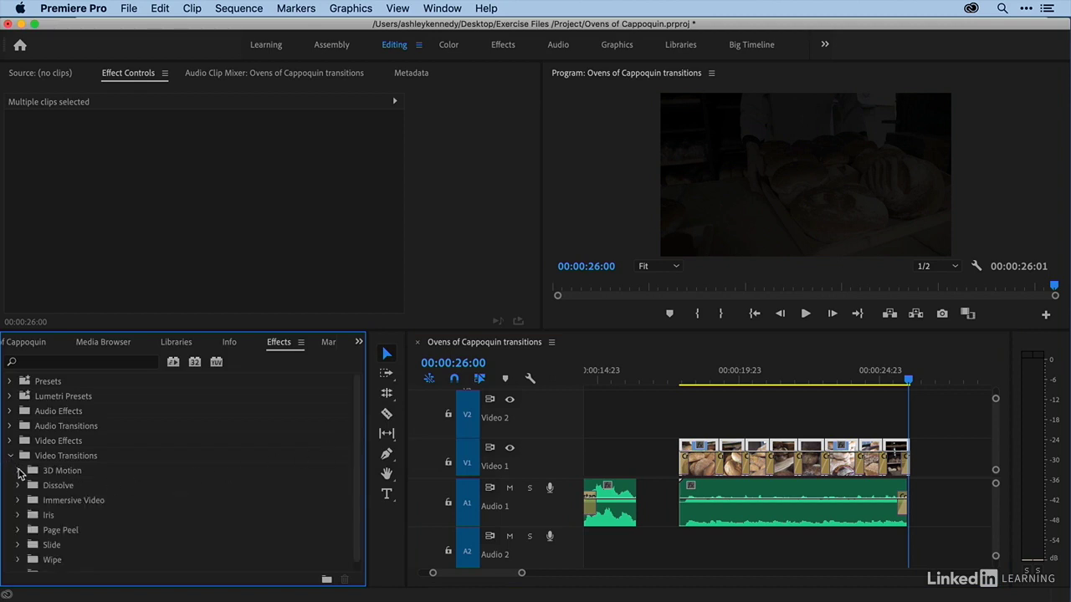
click(17, 472)
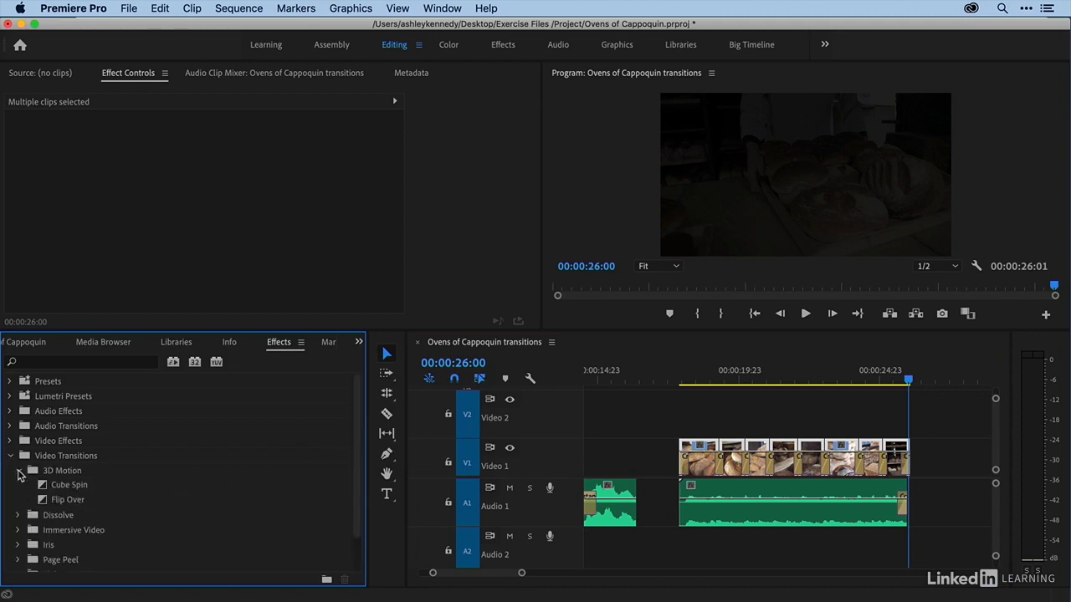
click(19, 515)
scroll(20, 519, down, 3)
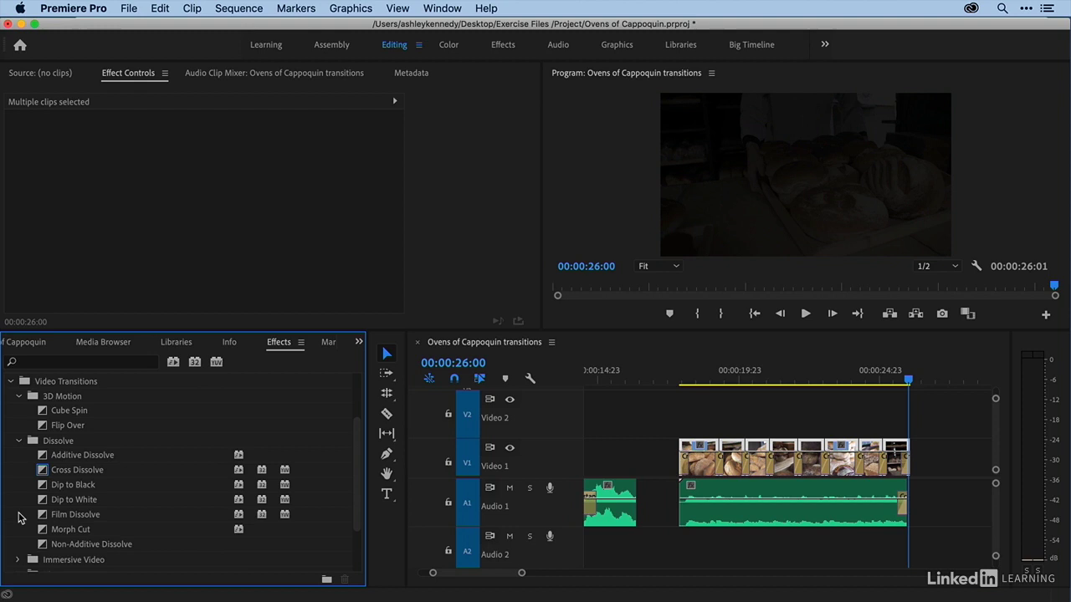
scroll(20, 518, down, 1)
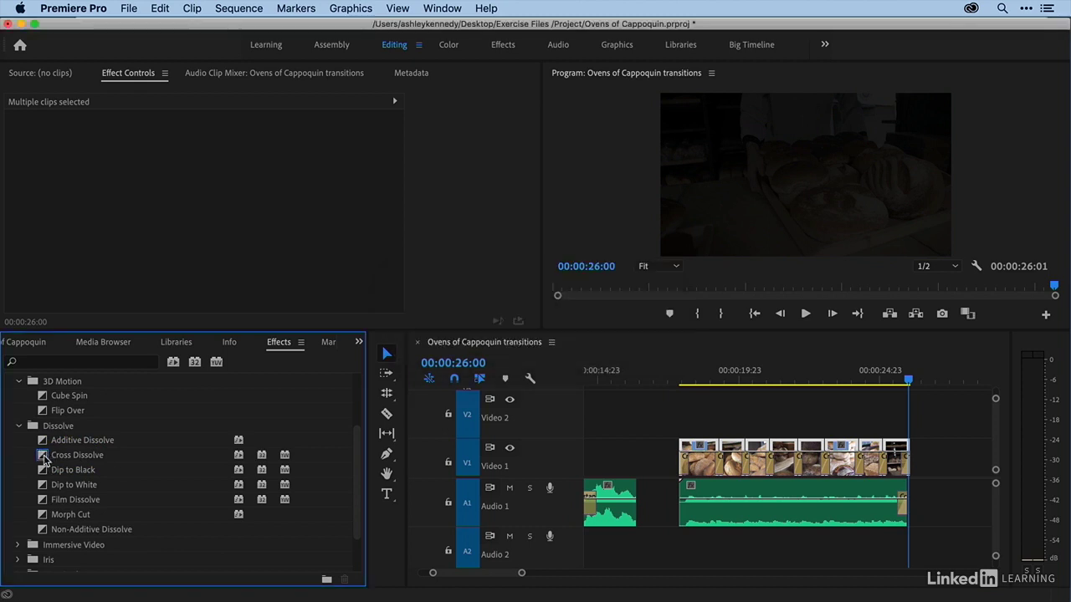
Search the effects for "cross" and set Cross Zoom as the default video transition
click(68, 363)
text(cross)
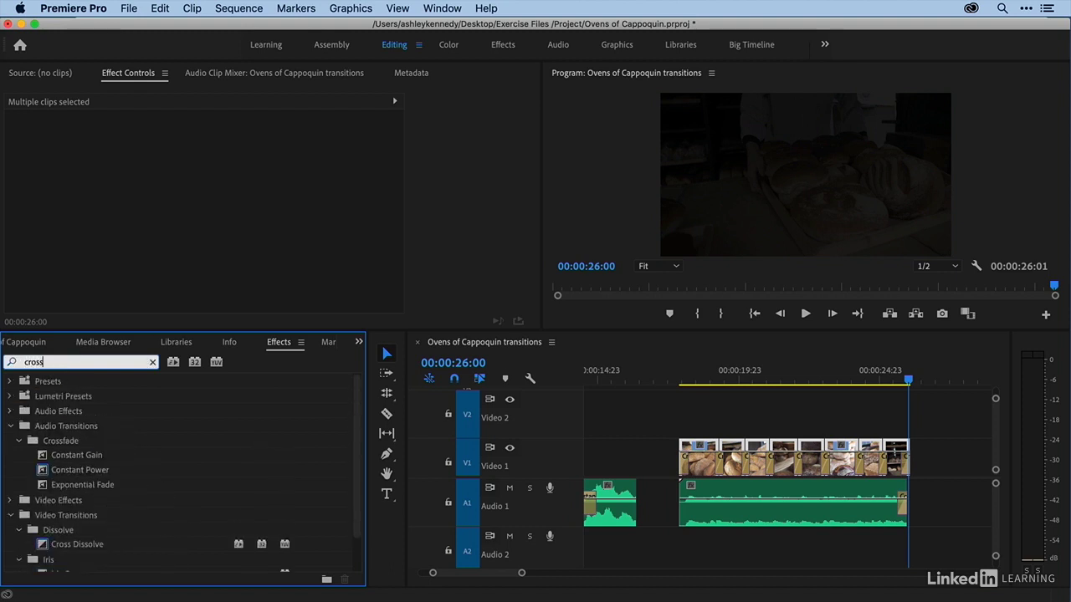
scroll(135, 458, down, 2)
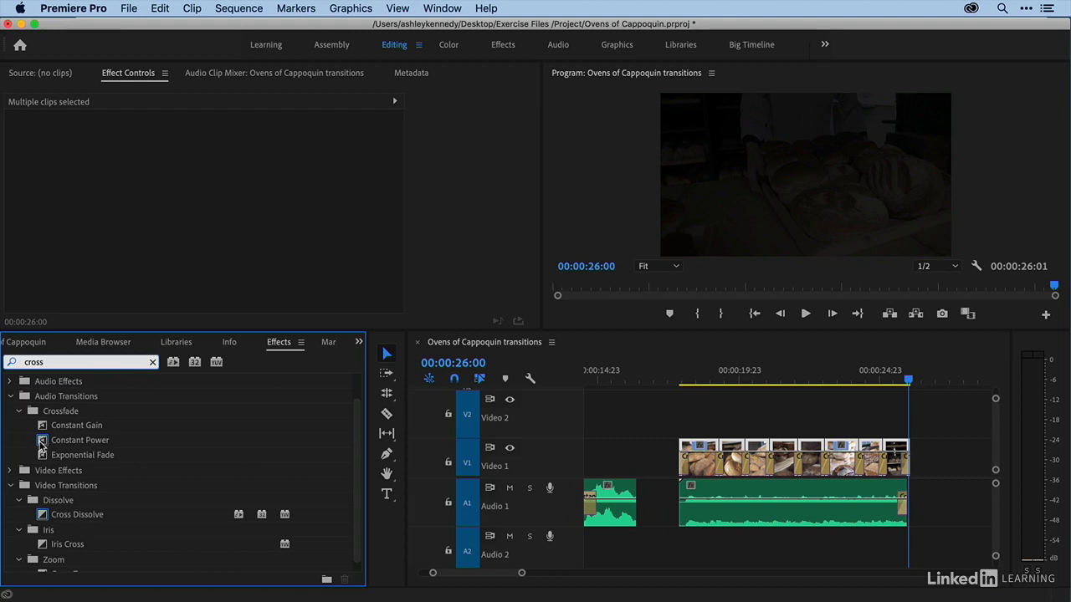
scroll(40, 447, down, 1)
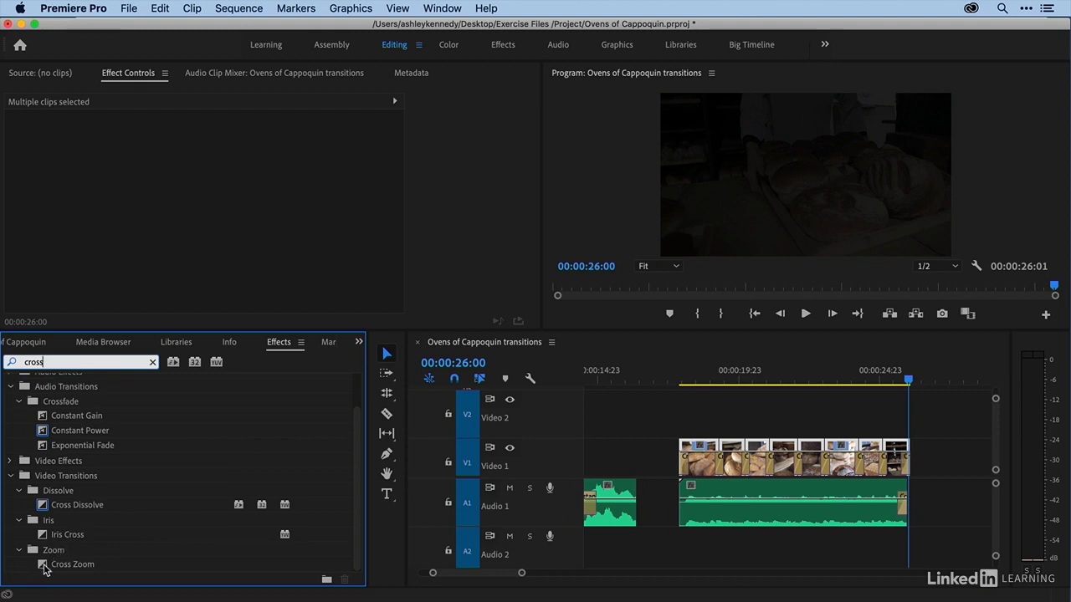
click(41, 568)
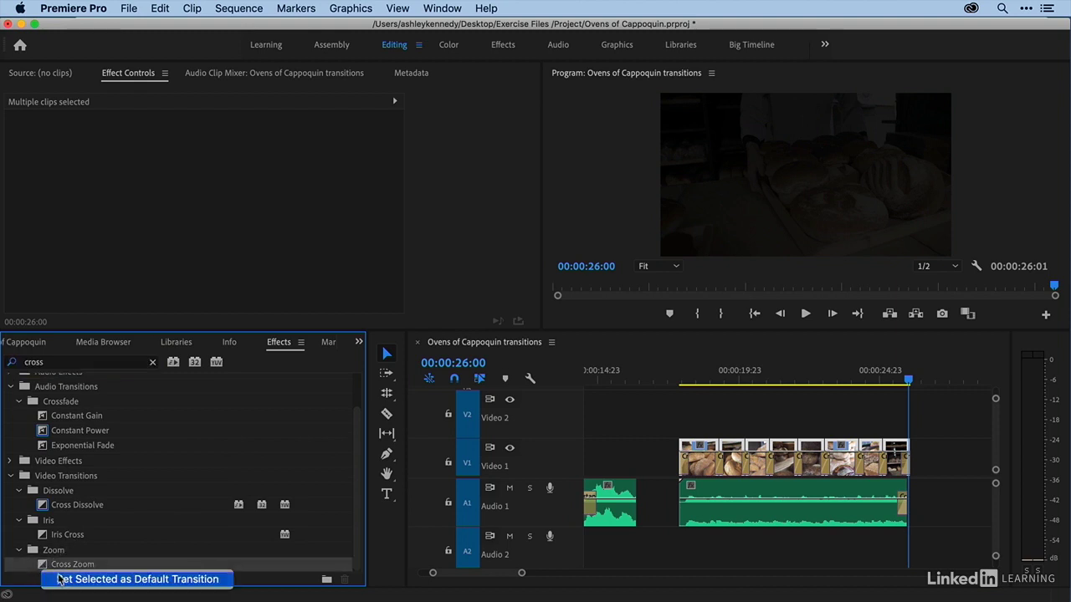
click(65, 580)
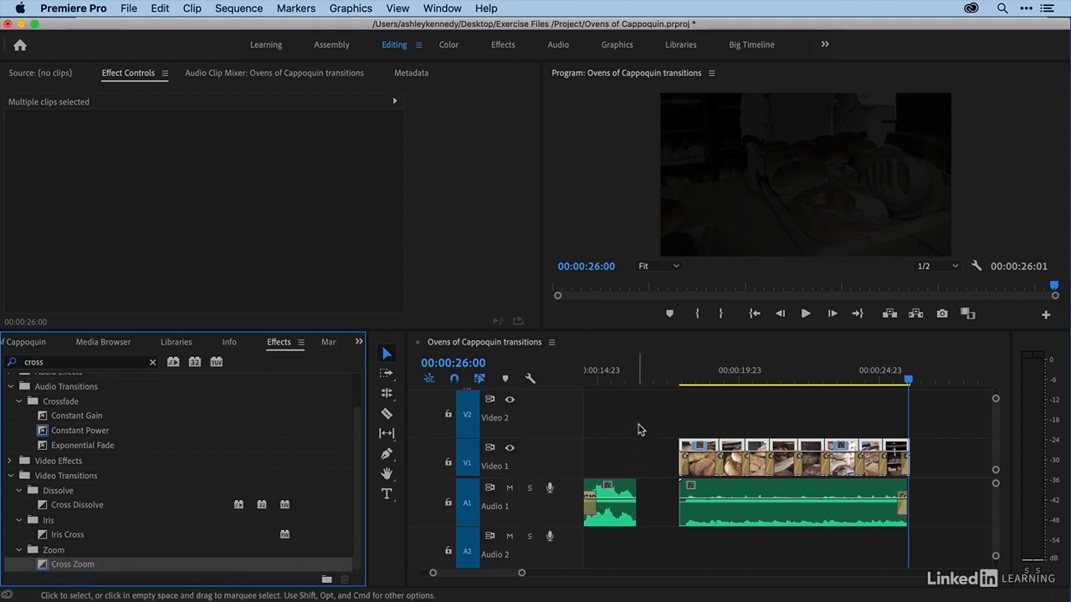
Try Cross Zoom on all the bread montage clips with a playback, and clear the effects search
drag(643, 408, 890, 452)
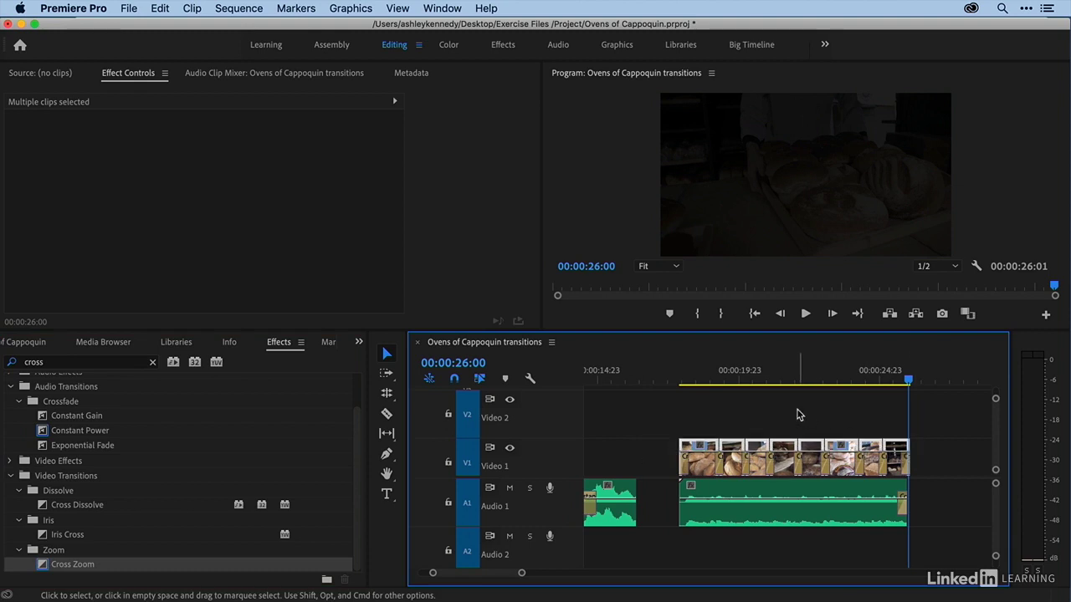
key(shift+d)
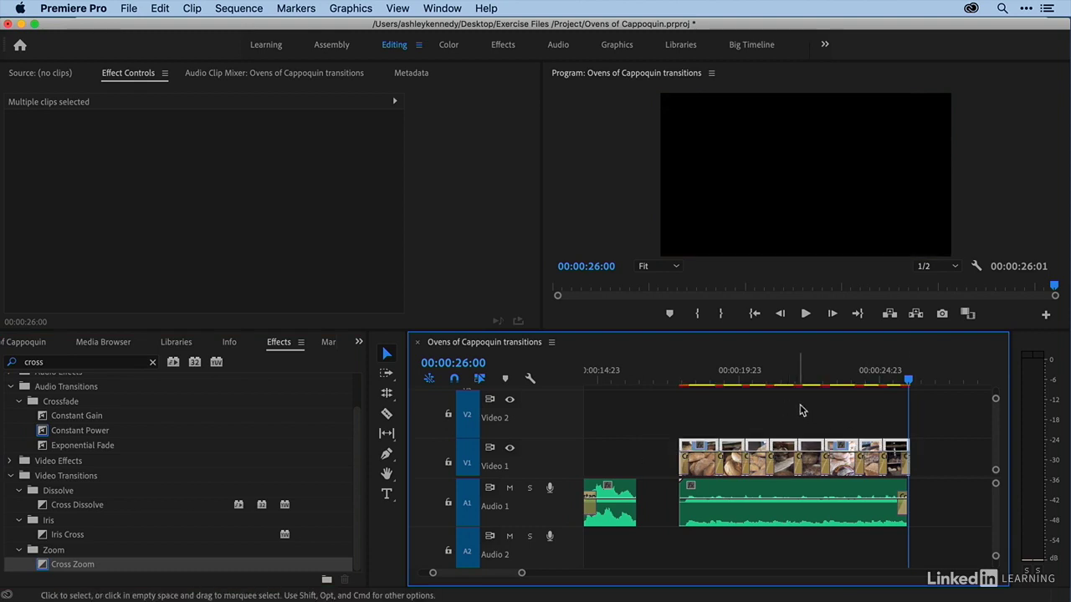
click(671, 379)
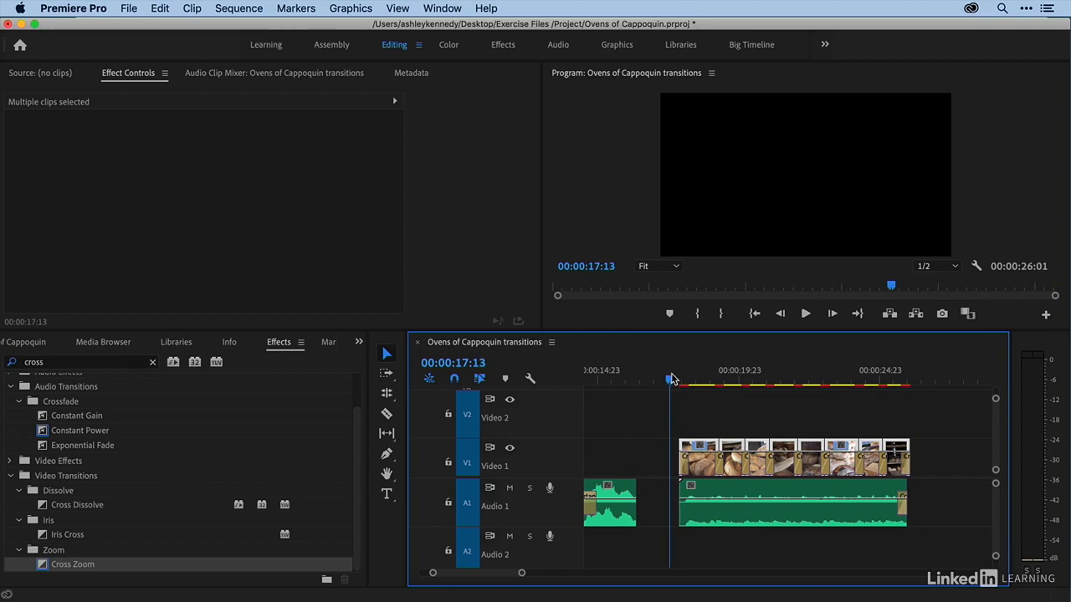
key(space)
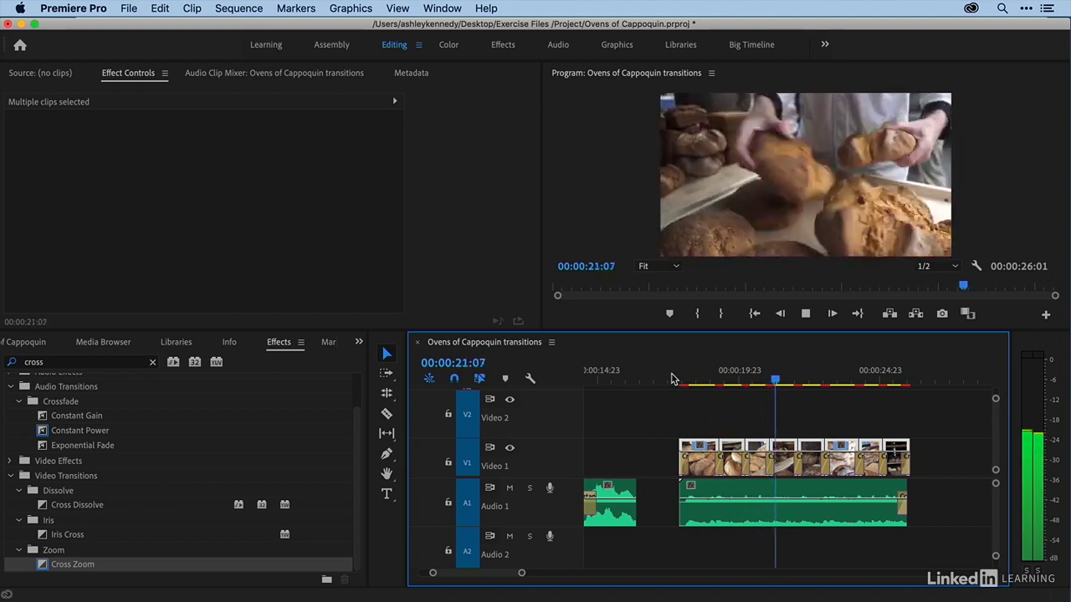
key(space)
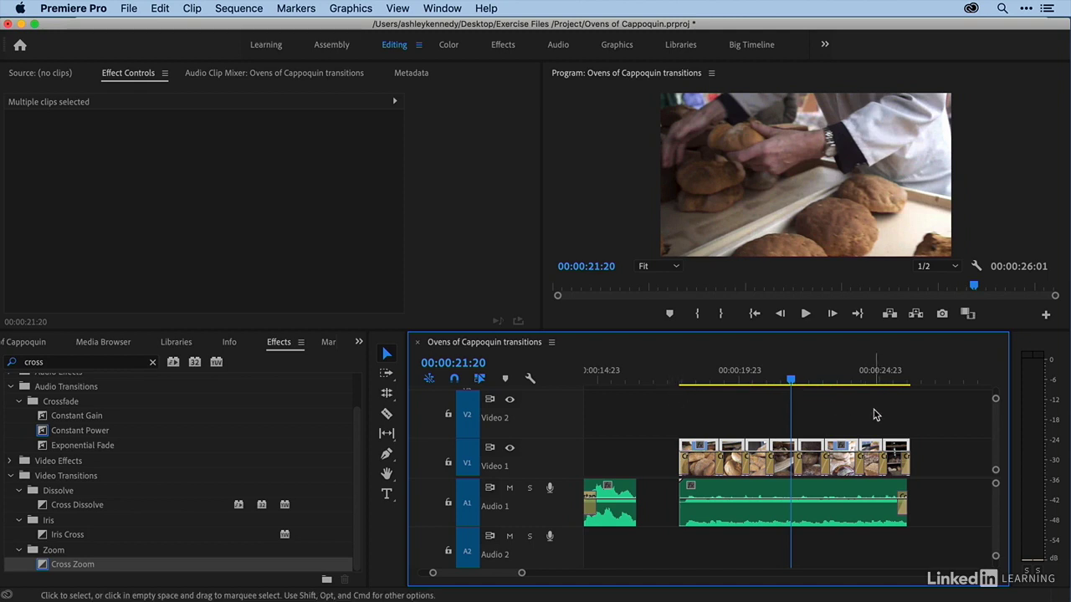
click(152, 361)
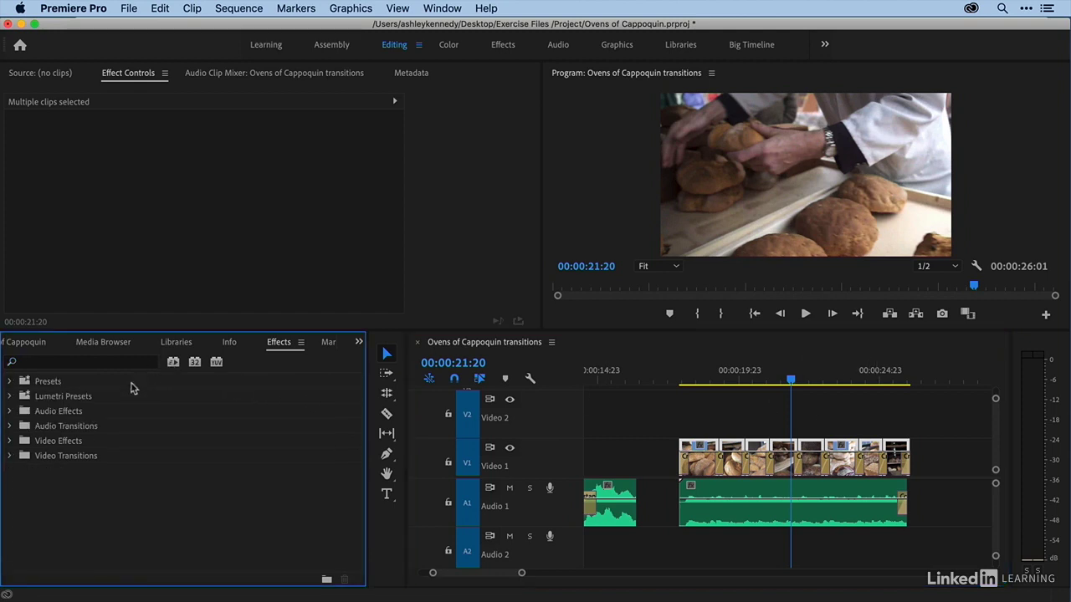
Apply the Iris Round video transition to the cut between the first two bread clips on Video 1 and play it back
click(10, 456)
scroll(12, 461, down, 1)
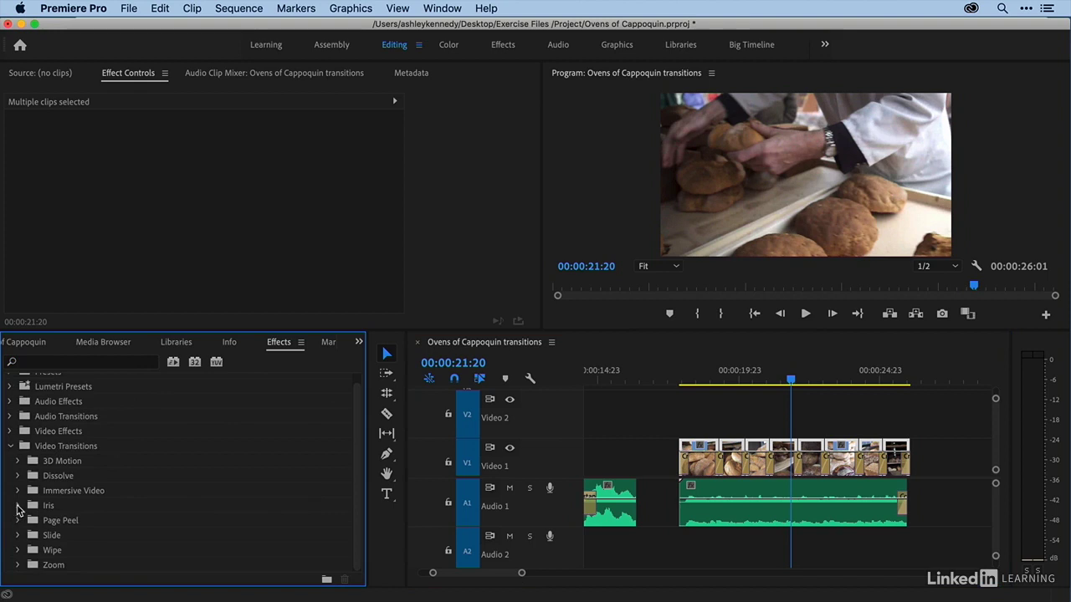
click(18, 506)
scroll(17, 507, down, 3)
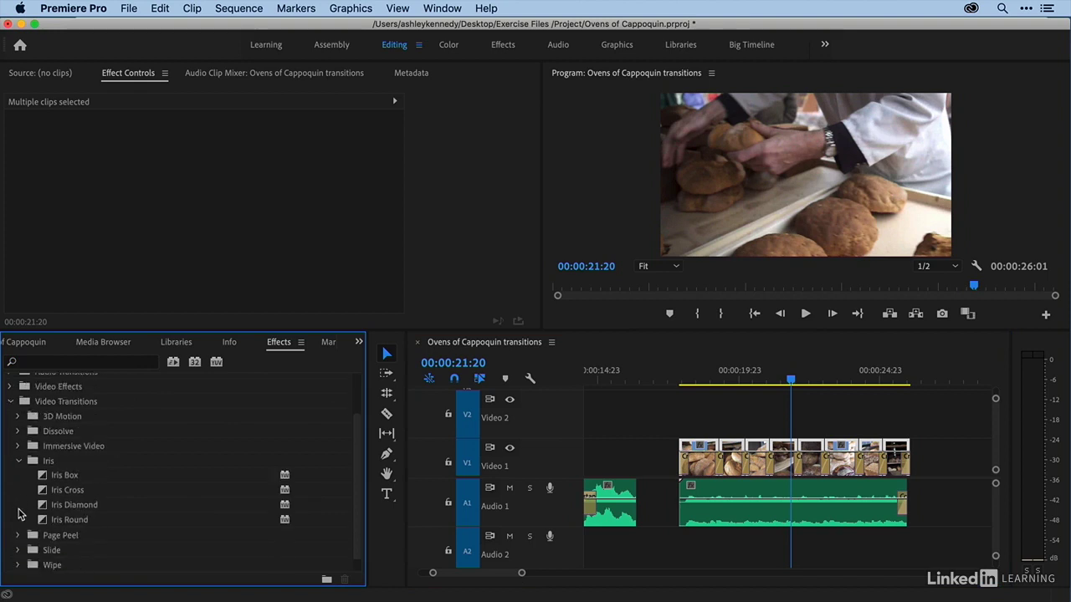
click(75, 521)
drag(75, 520, 719, 462)
click(703, 378)
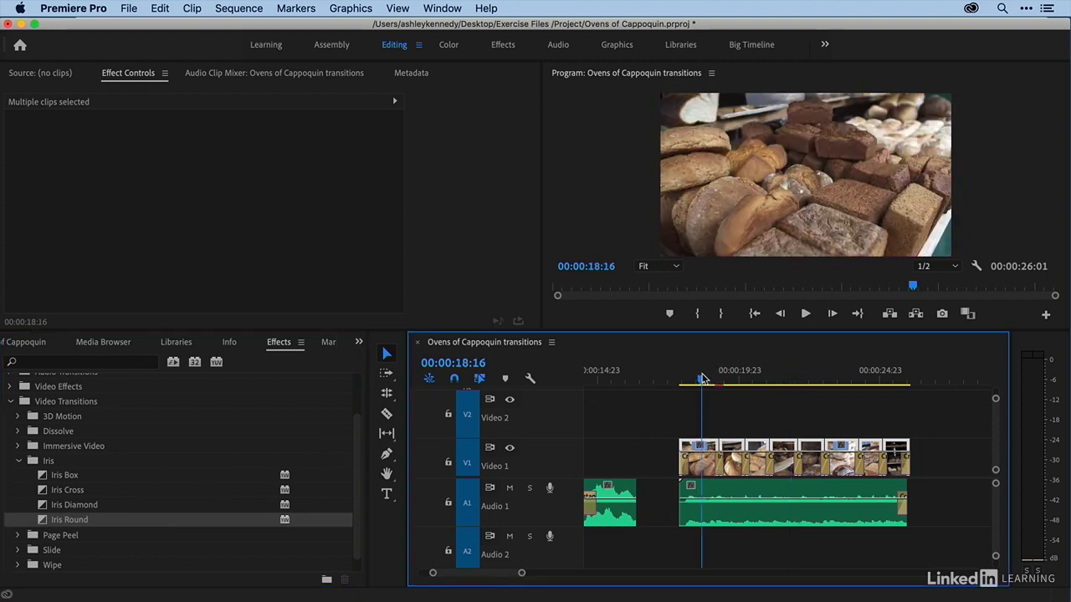
key(equal)
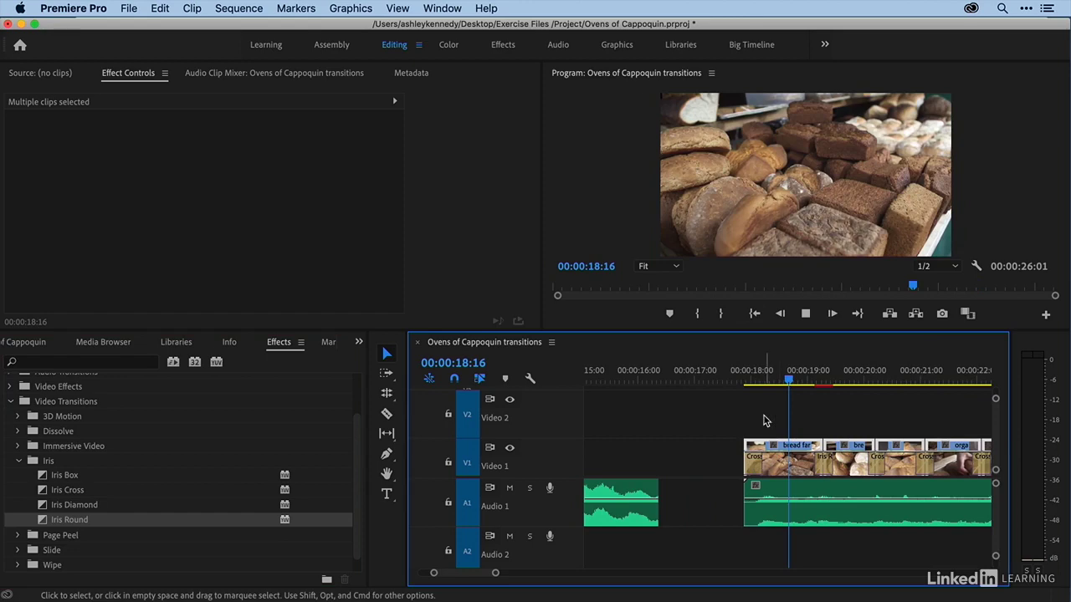
key(space)
key(space)
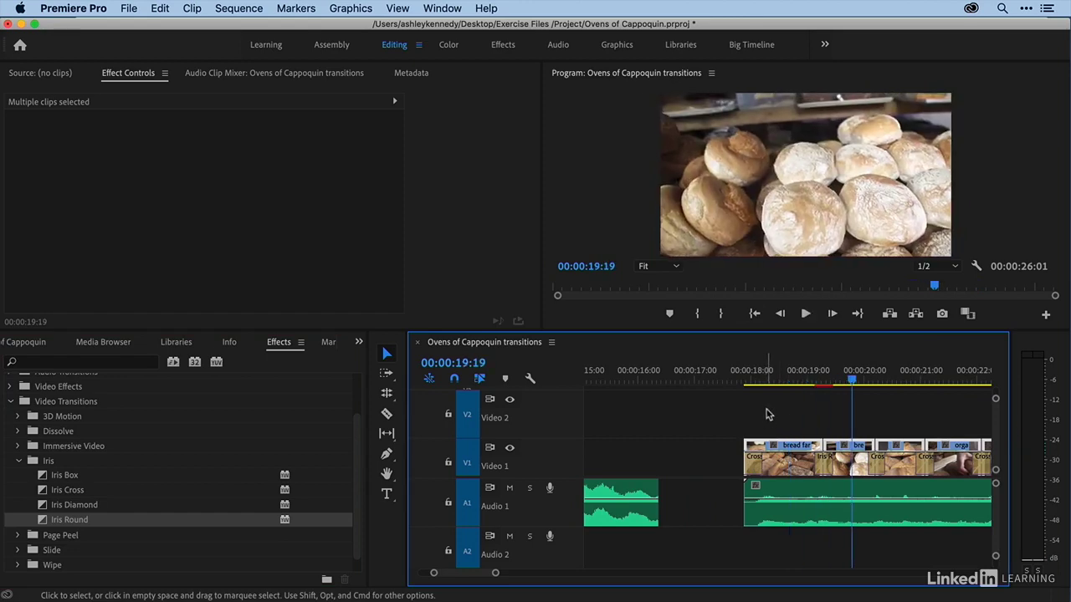
Give the Iris Round transition a border width of 13.6 and a dark blue border color
click(826, 381)
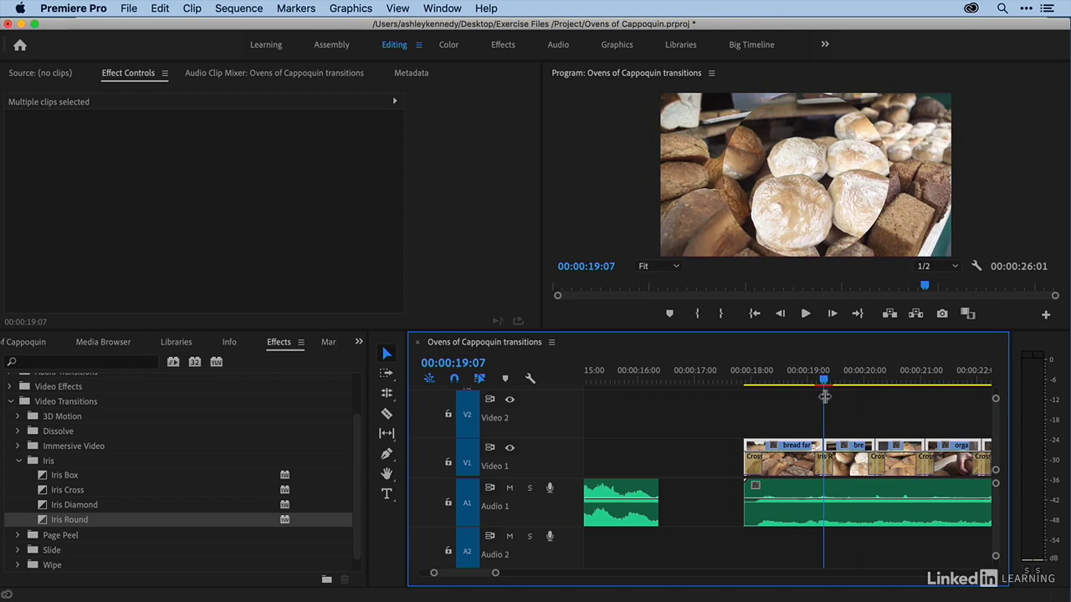
click(825, 467)
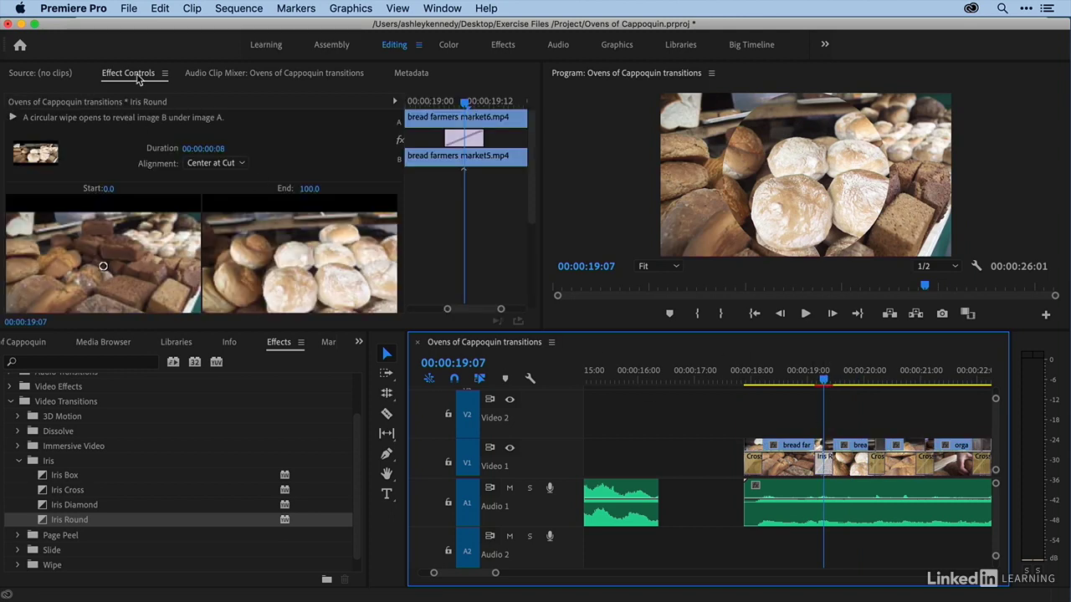
drag(536, 192, 540, 272)
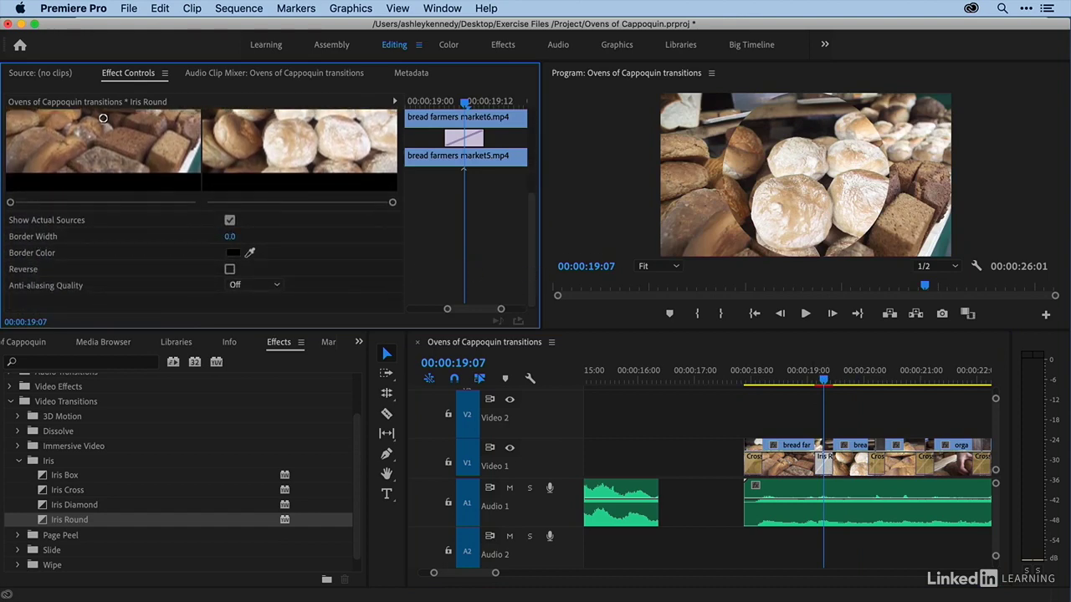
drag(232, 237, 238, 237)
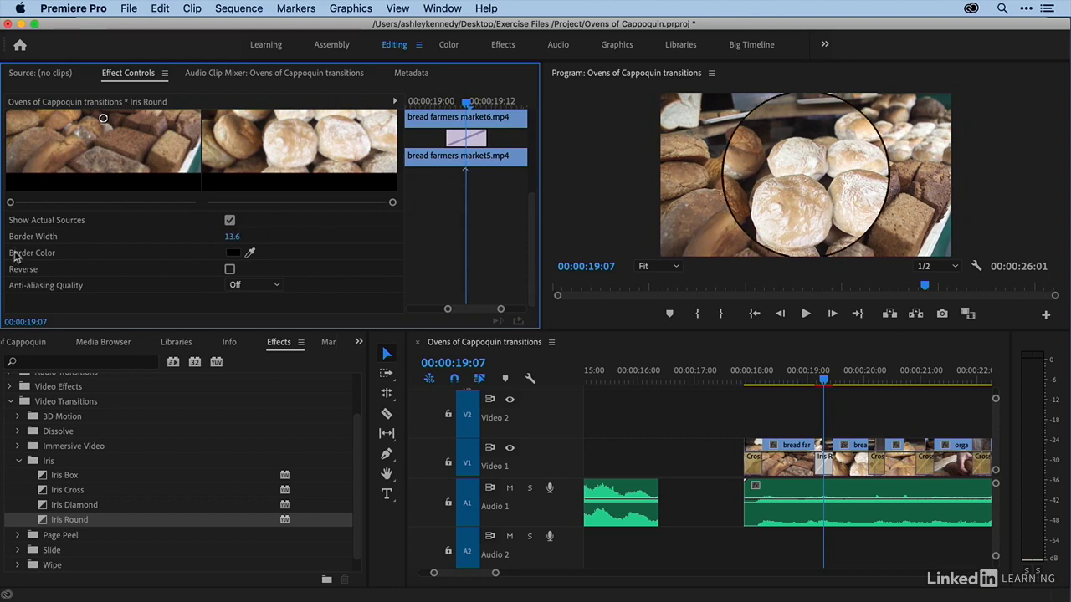
click(231, 256)
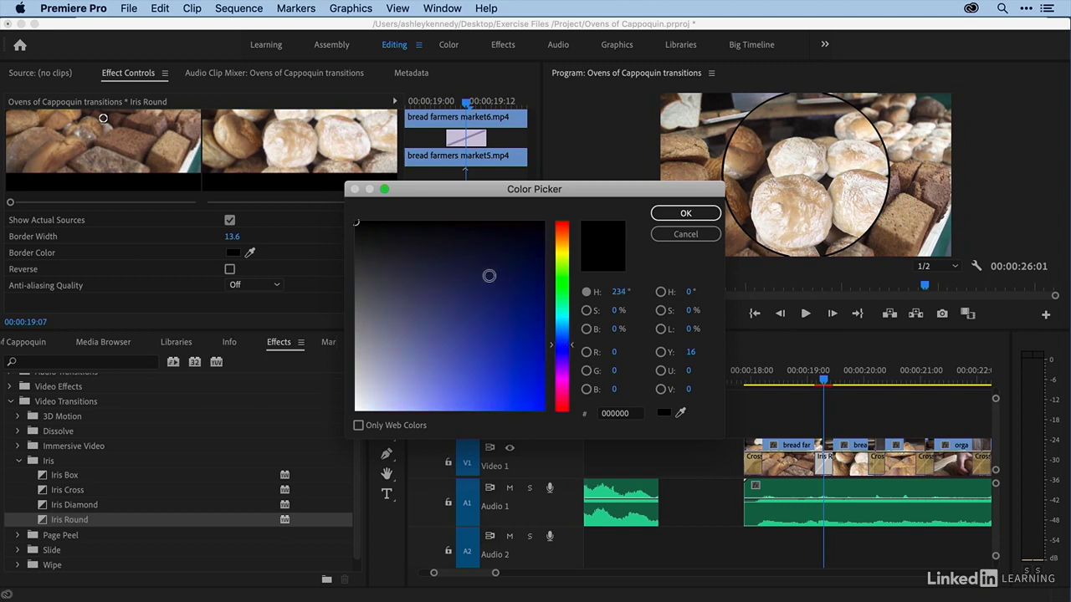
drag(511, 274, 526, 267)
click(686, 214)
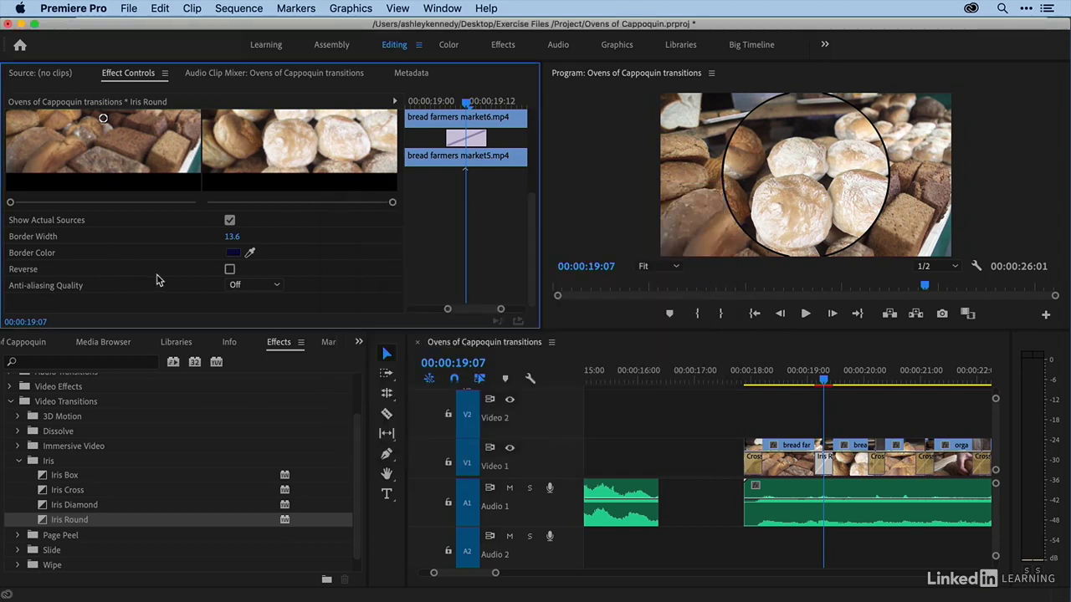
Reverse the Iris Round transition and play back the result
click(230, 271)
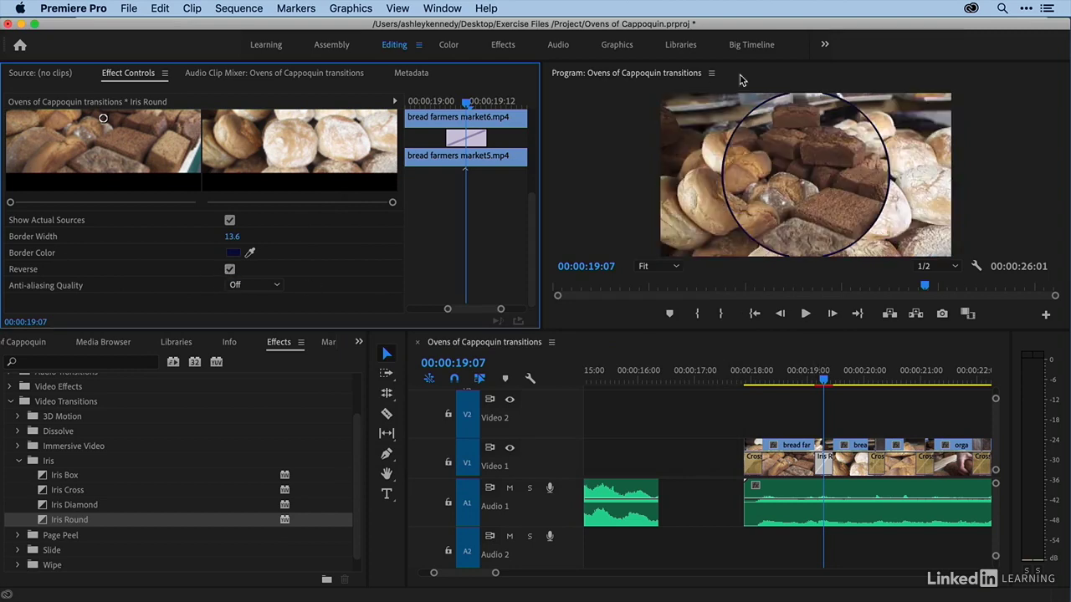
click(795, 380)
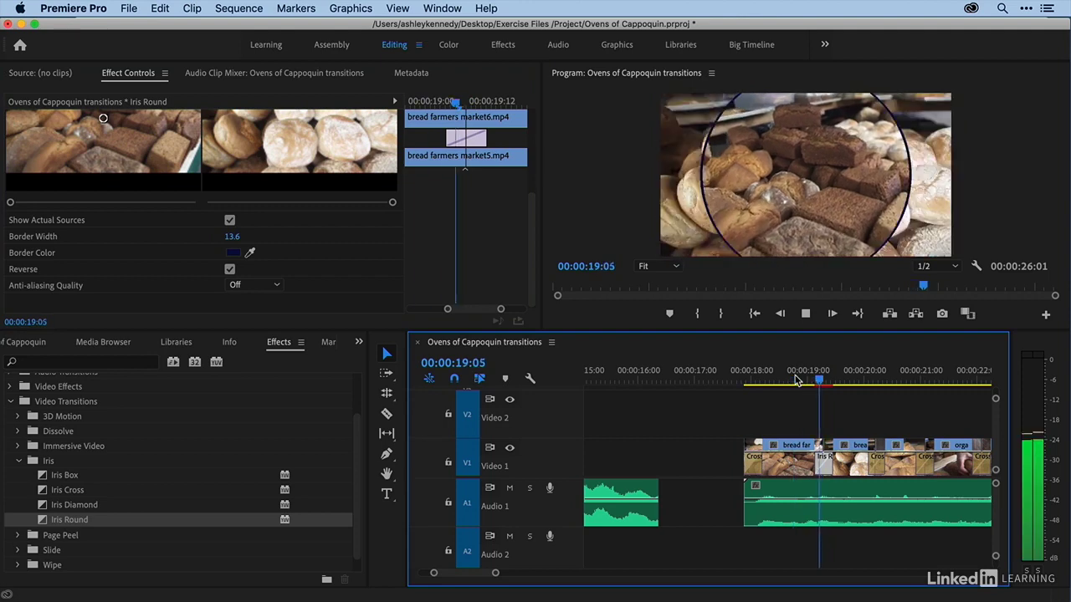
key(space)
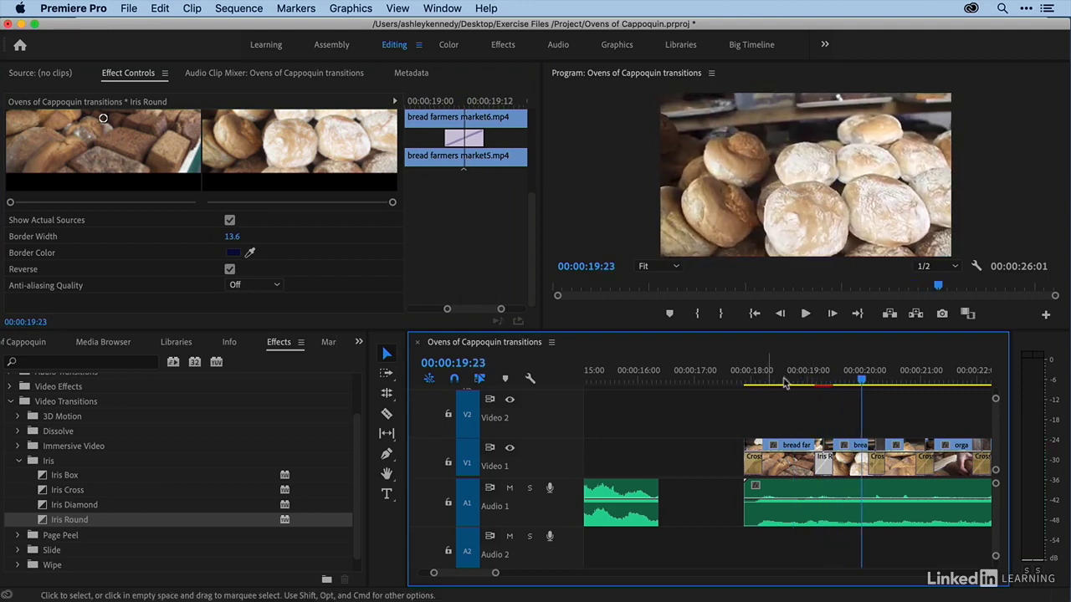
Search the effects for "cross" and set Cross Dissolve as the default video transition
click(73, 362)
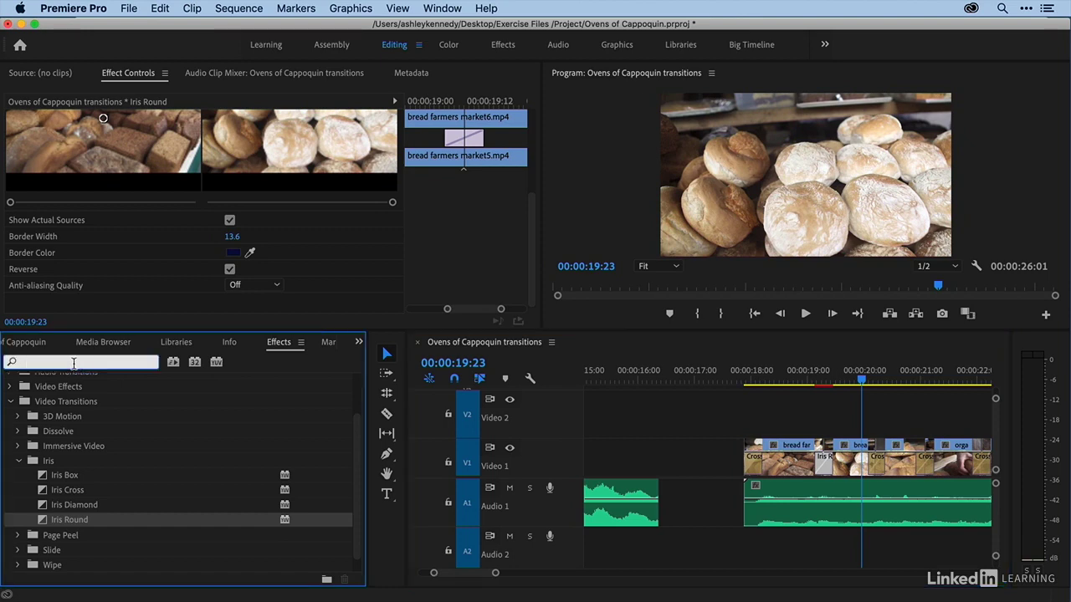
text(cross)
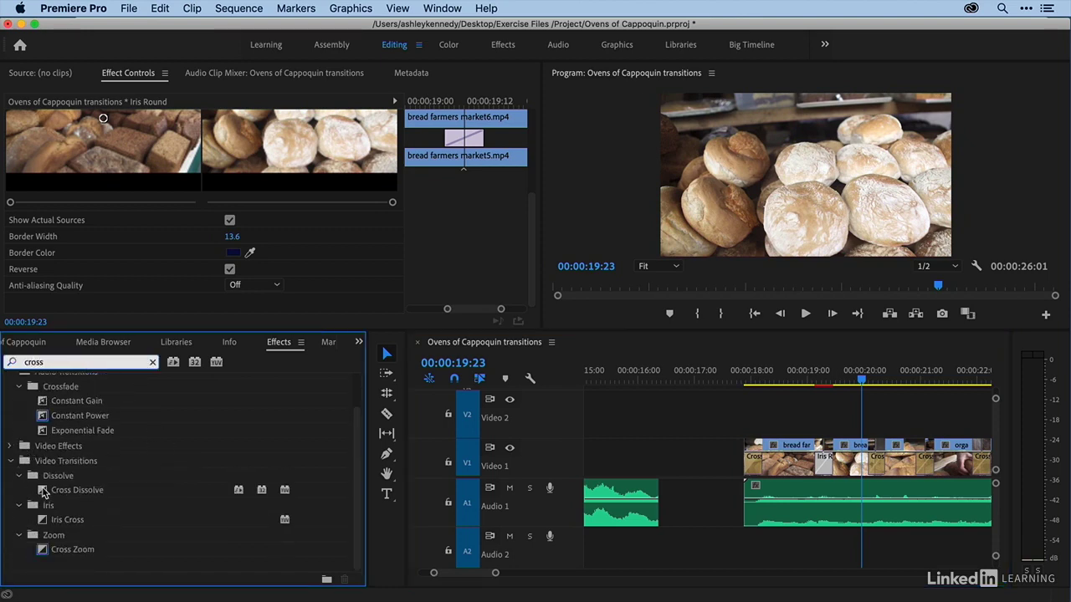
right_click(44, 492)
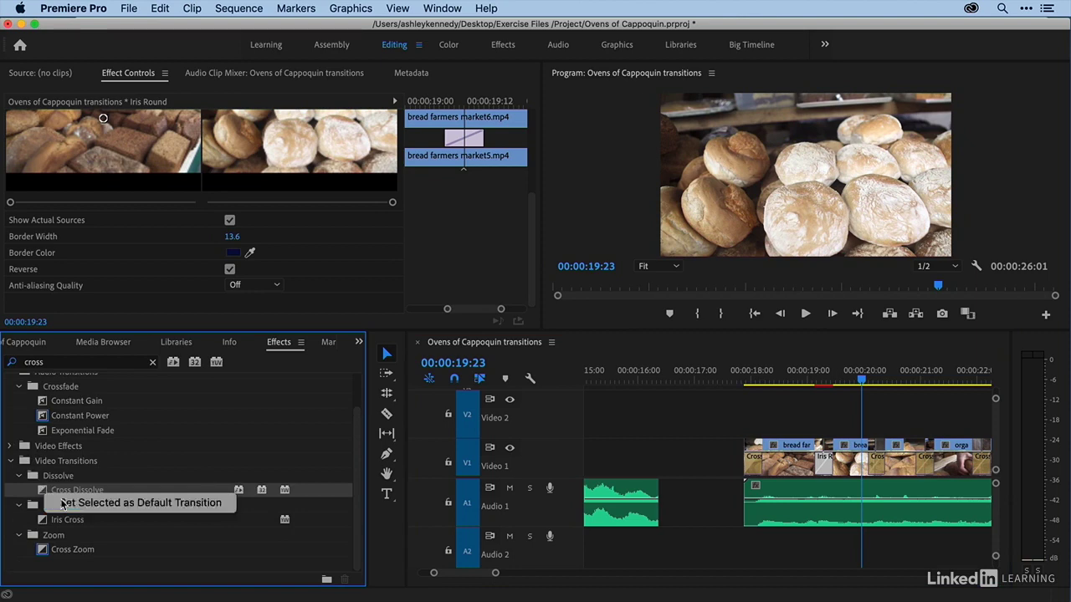
click(62, 503)
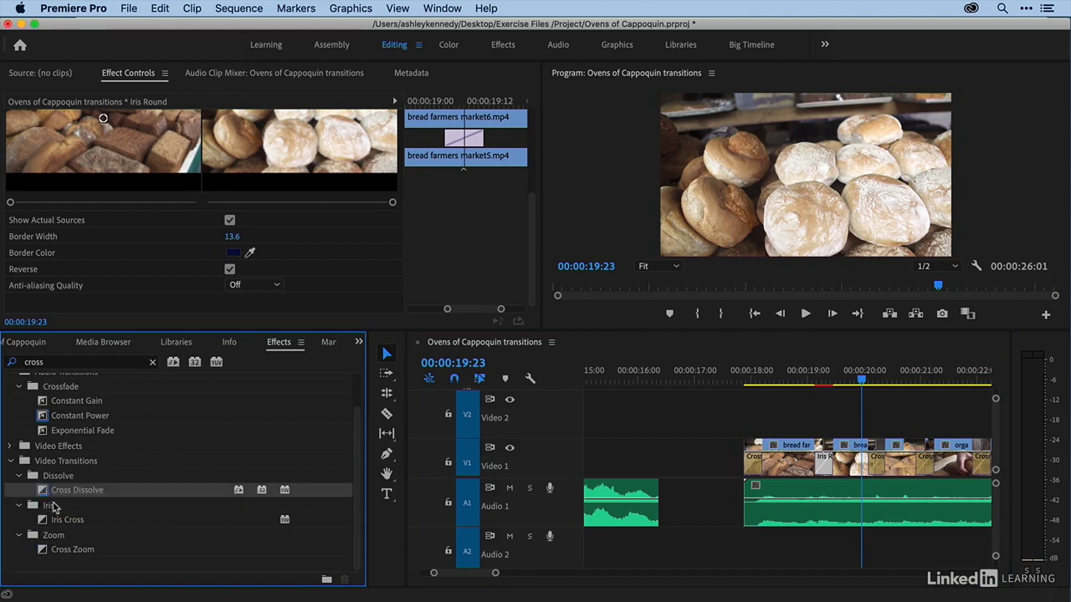
Replace the Iris Round transition between the first two bread clips with the default Cross Dissolve
click(825, 465)
key(Delete)
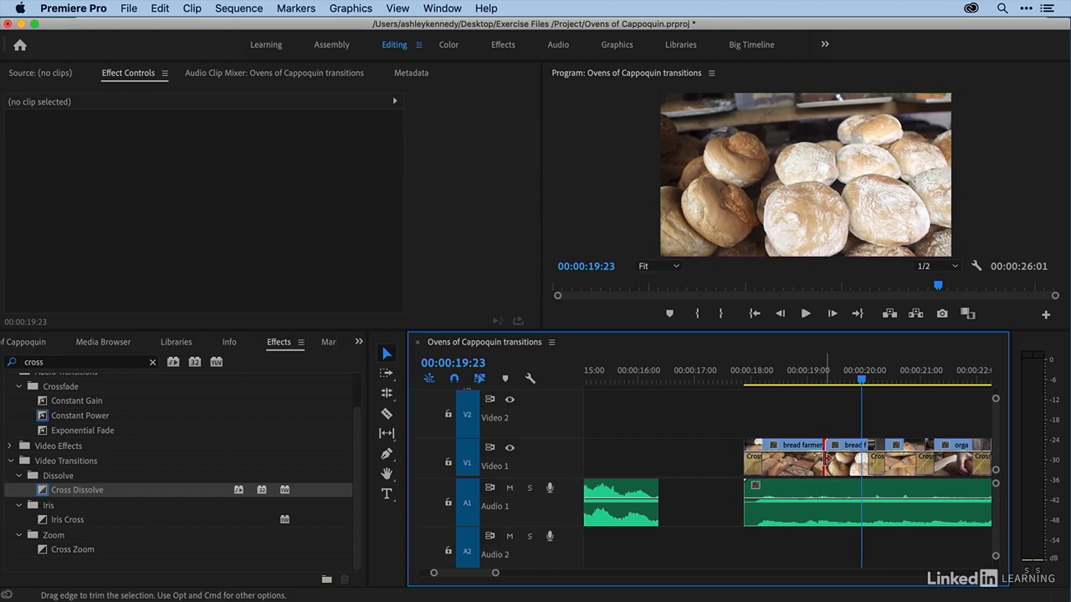
key(super+d)
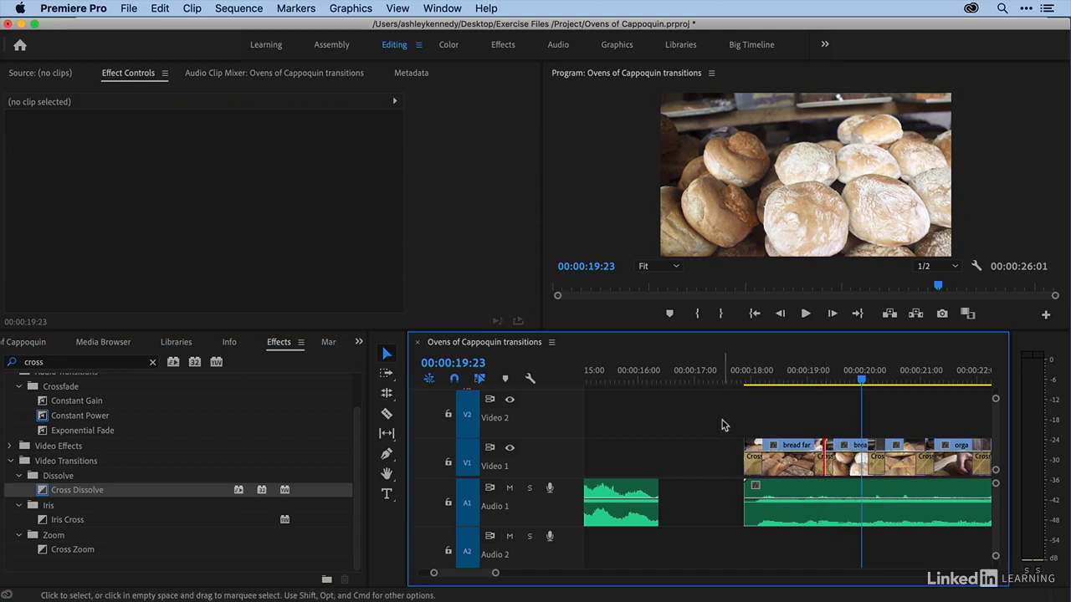
click(715, 377)
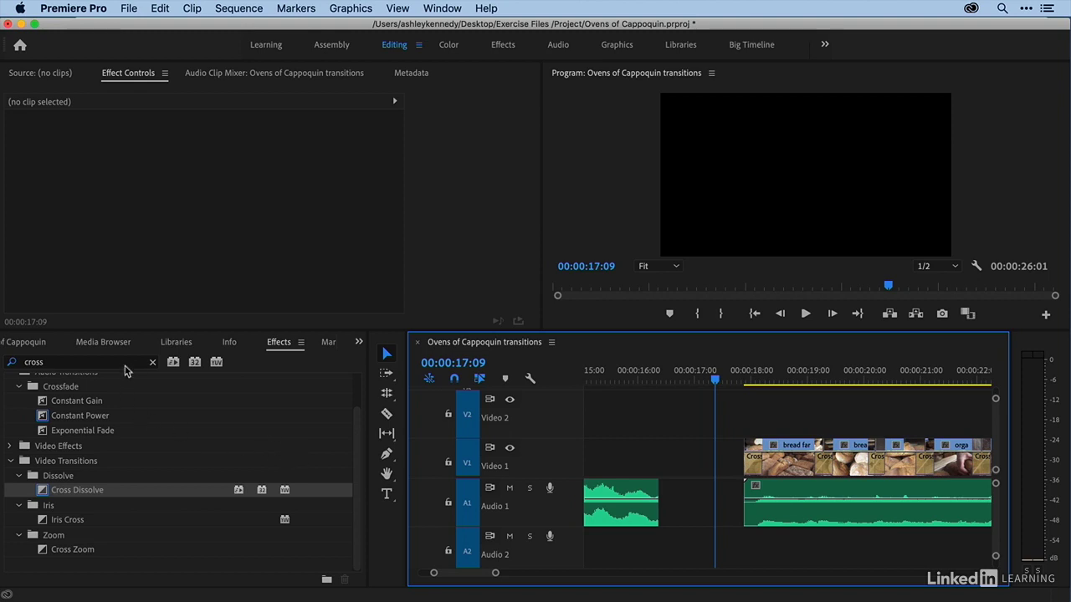
Clear the effects search and search for "morph"
click(152, 362)
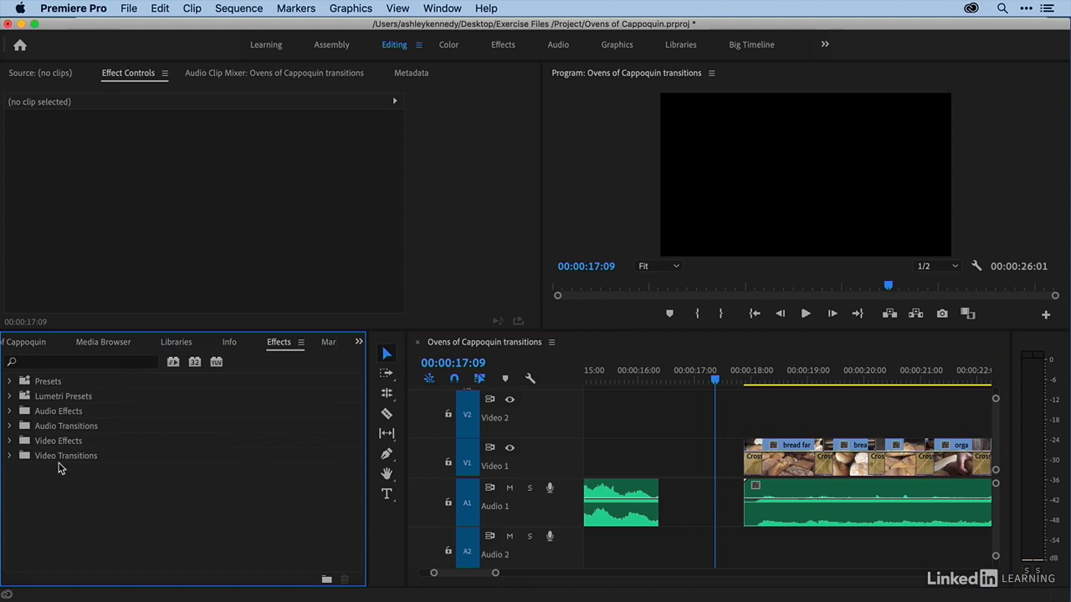
click(83, 362)
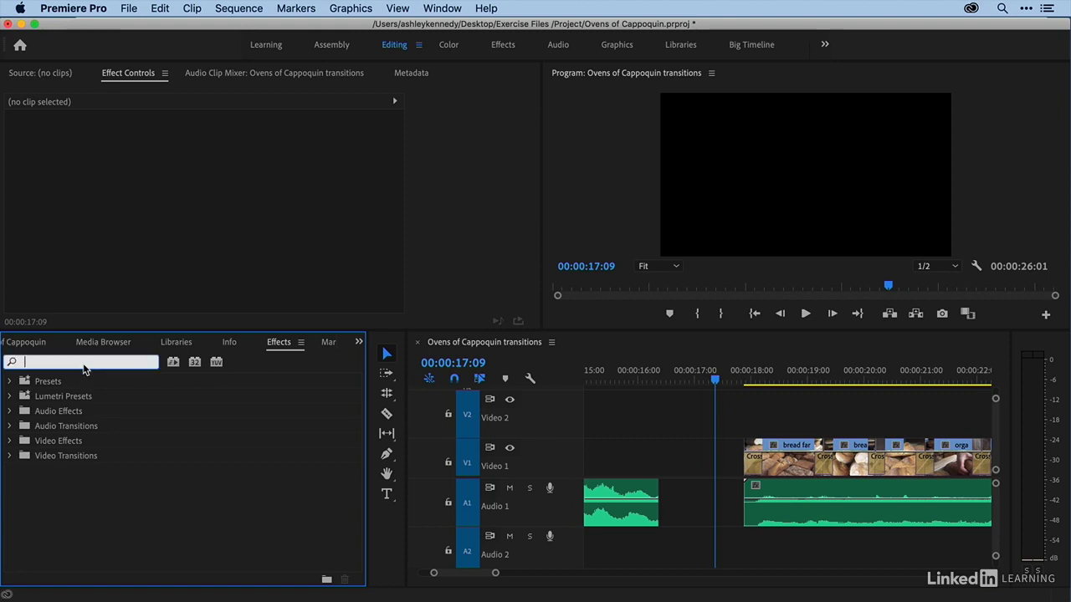
text(morph)
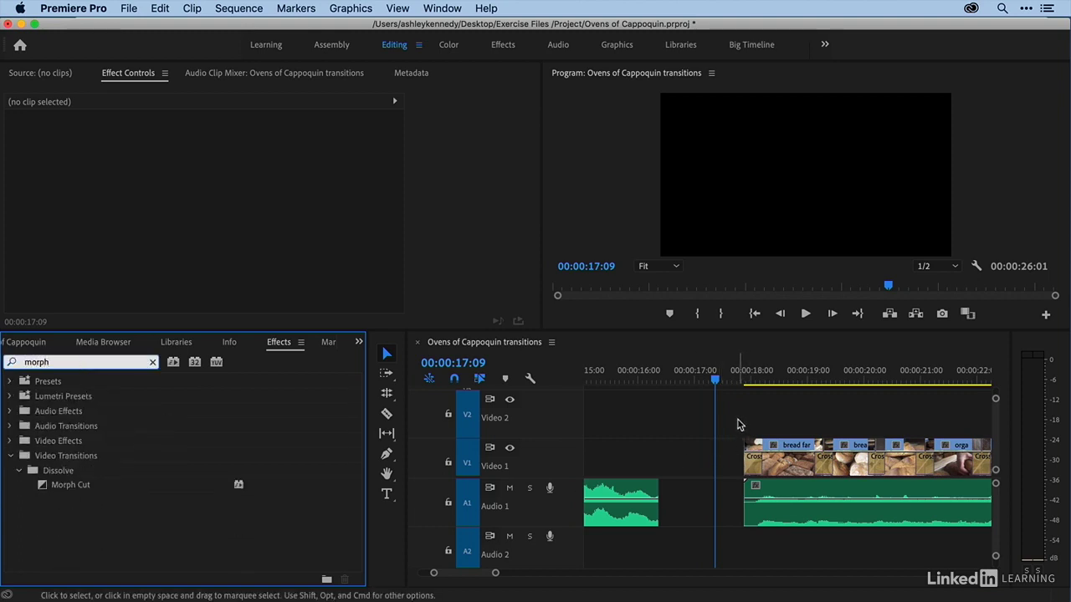
Play back the jump cut between the two interview clips at the start of the sequence
text(-)
click(705, 421)
key(minus)
key(minus)
key(minus)
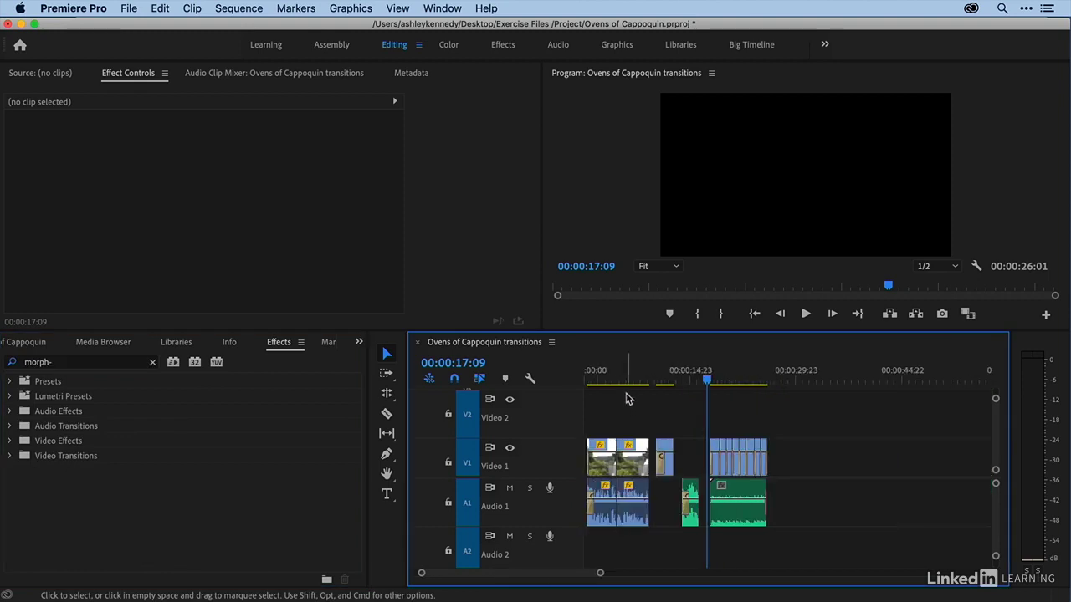
click(613, 378)
key(equal)
key(equal)
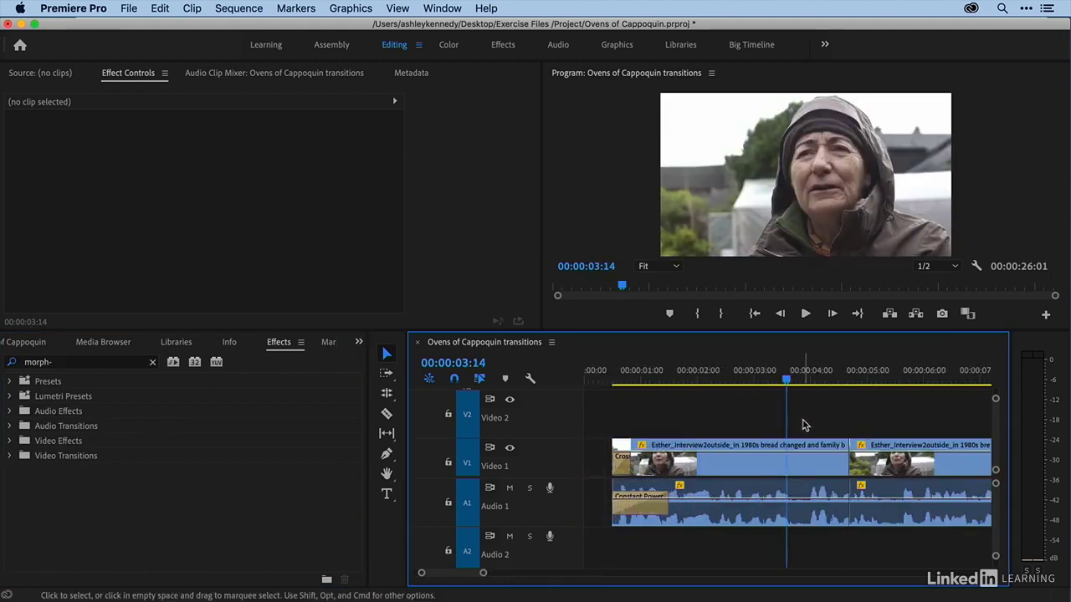
scroll(803, 426, right, 1)
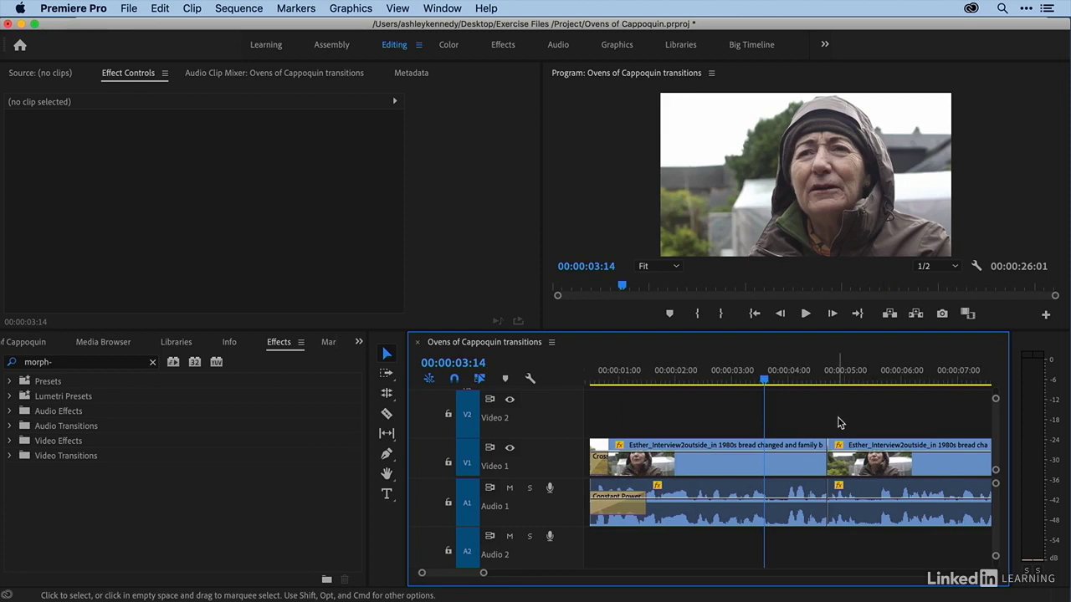
scroll(840, 424, right, 3)
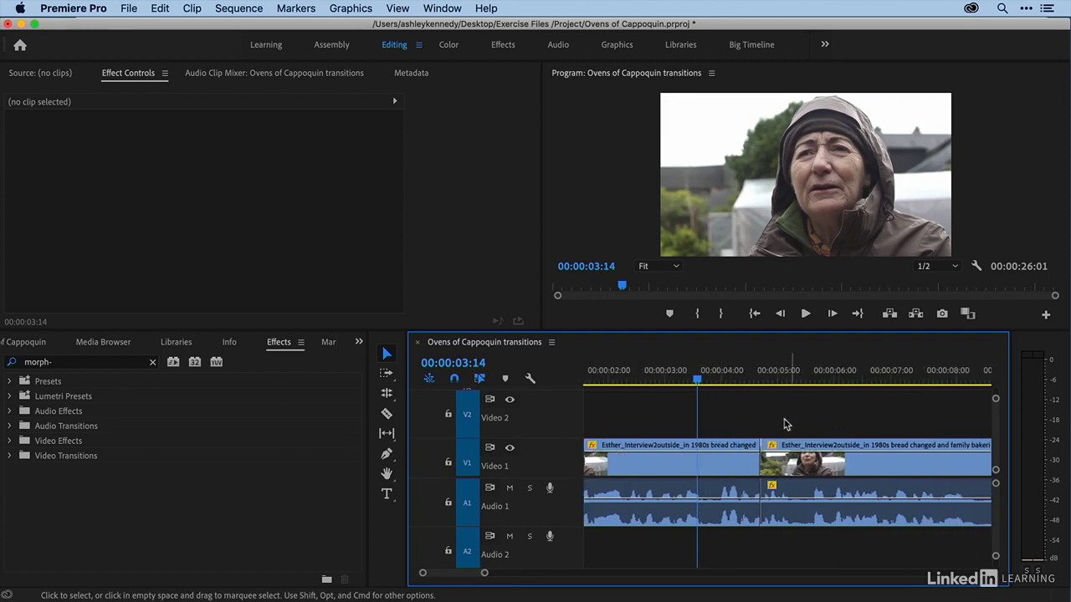
key(space)
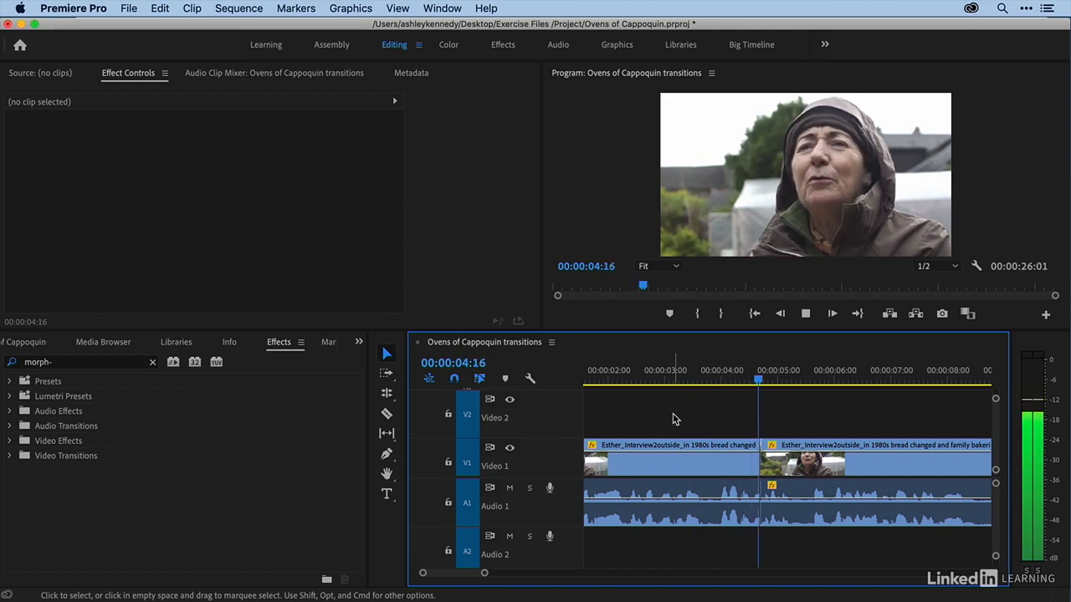
key(space)
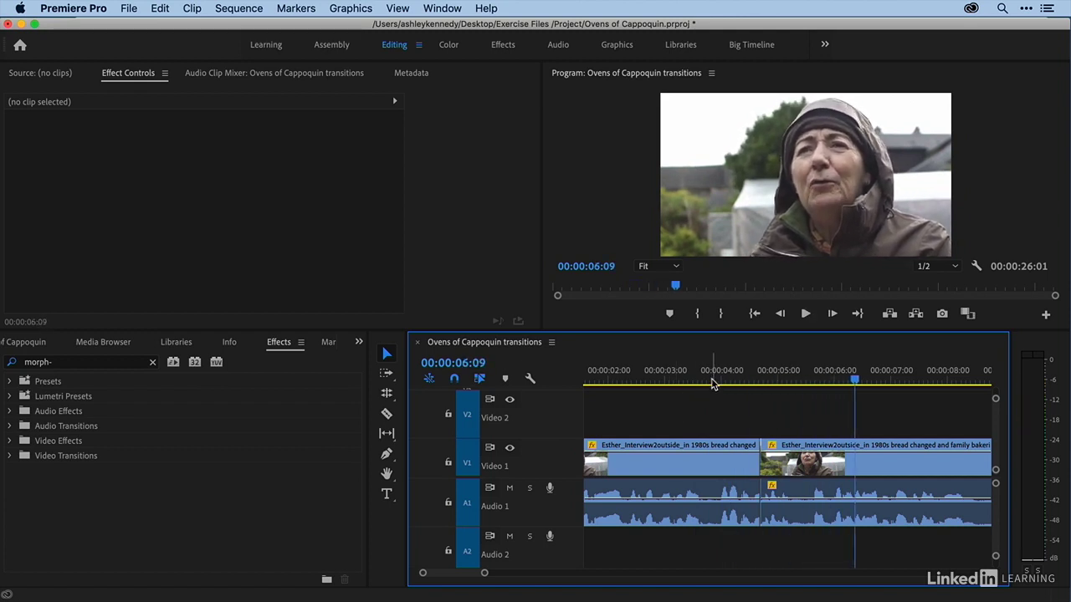
Add a Constant Power audio transition at the interview cut, shorten it to 6 frames centered at the cut, and play it back
click(711, 375)
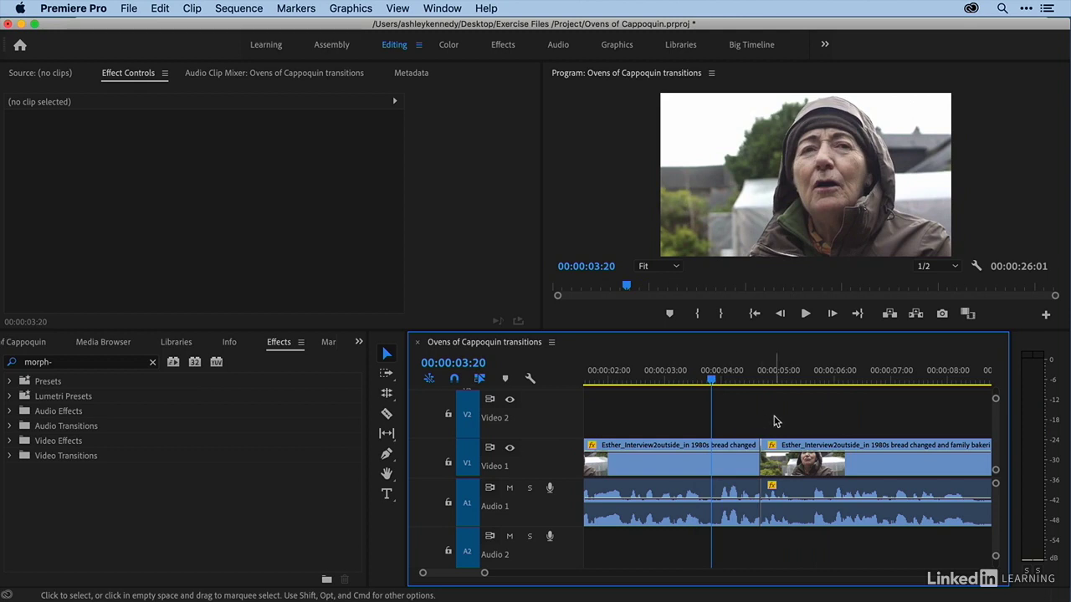
click(765, 465)
key(super+shift+d)
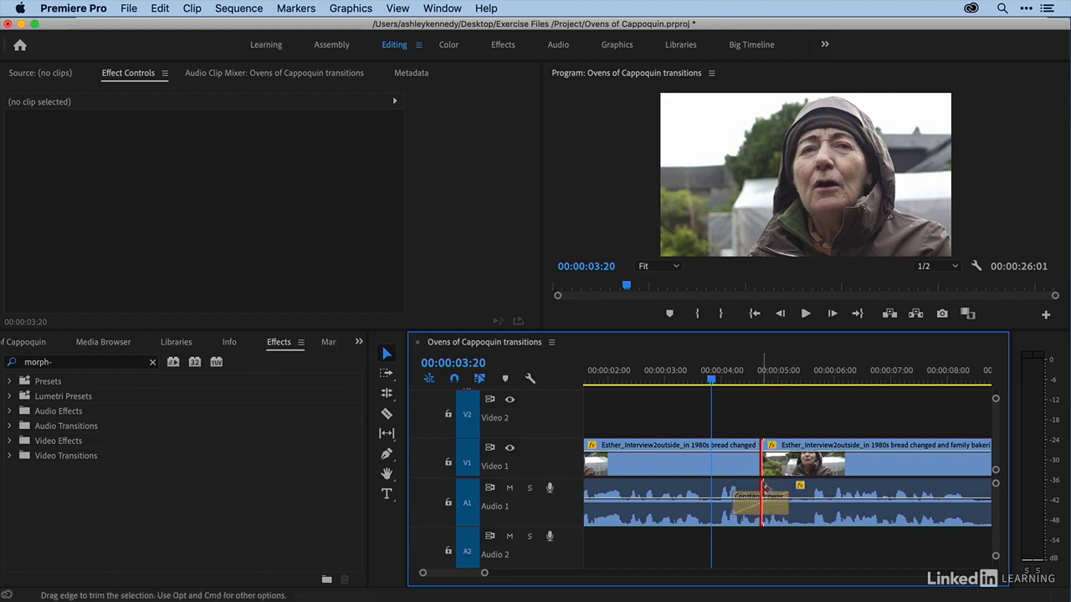
drag(782, 505, 760, 502)
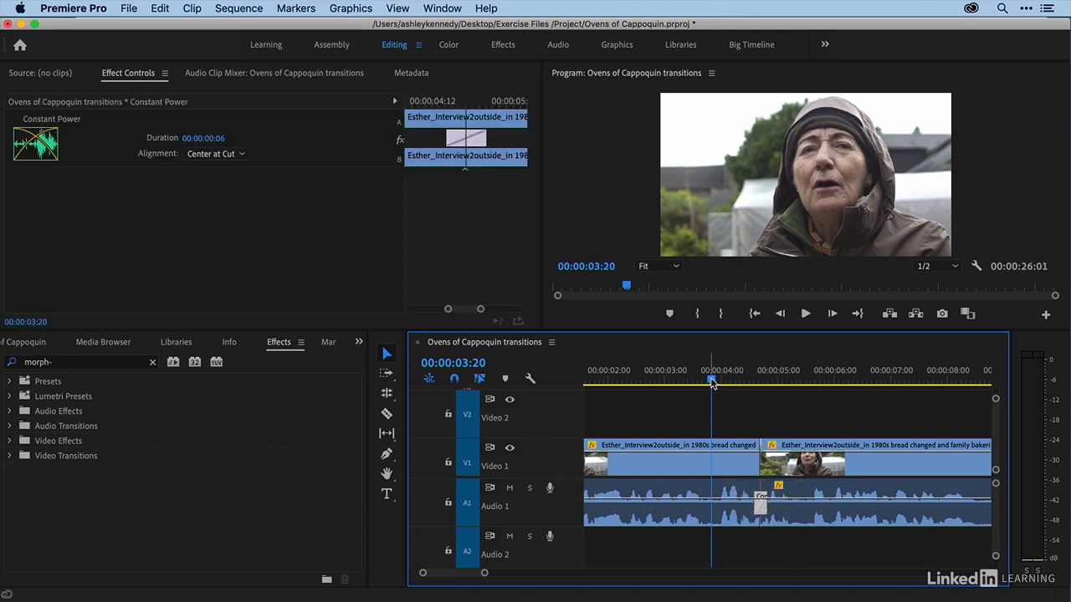
key(space)
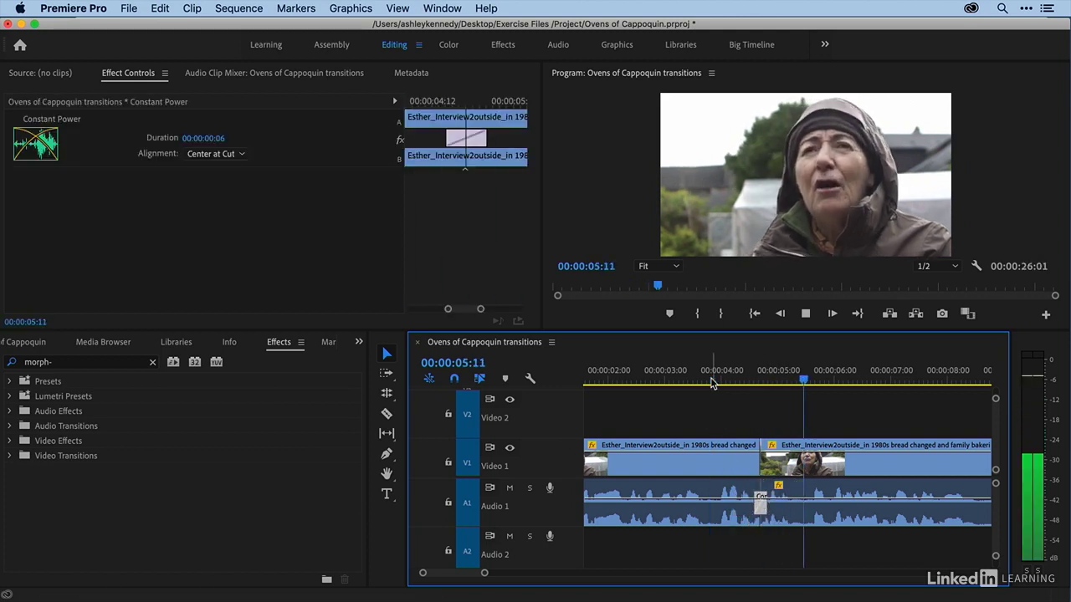
key(space)
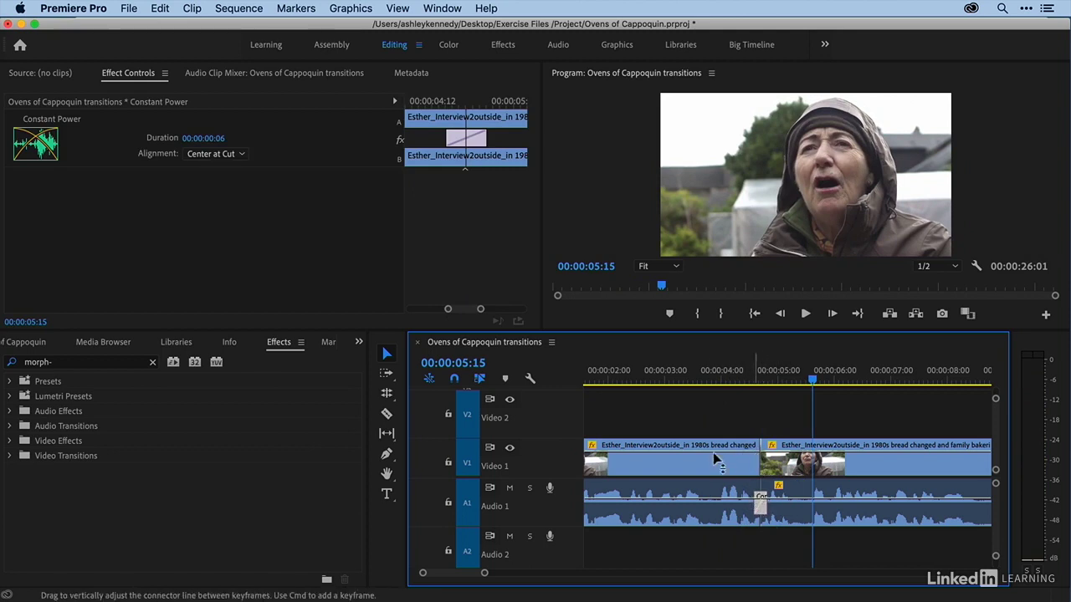
Correct the effects search to "morph" and apply the Morph Cut video transition at the cut between the two interview clips
click(93, 362)
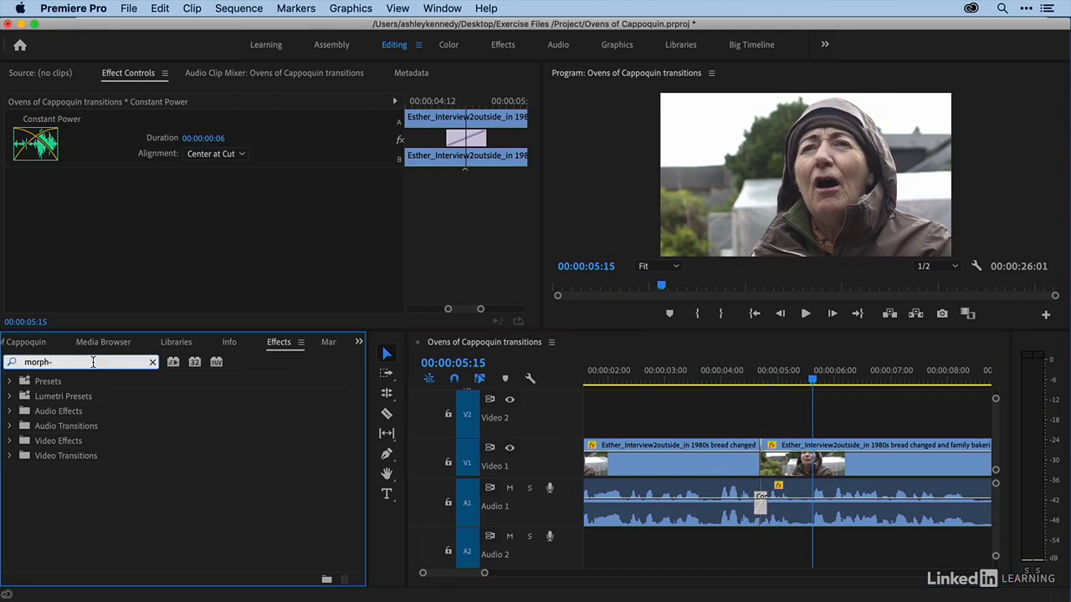
key(BackSpace)
drag(43, 488, 764, 460)
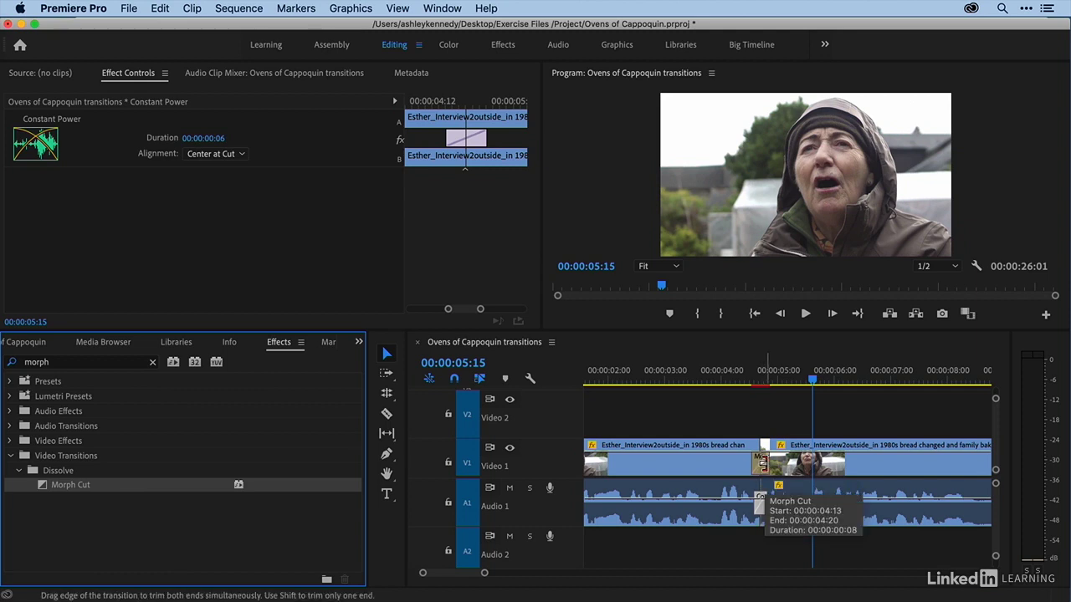
Park the playhead on the interview cut, select the Morph Cut transition and render only that selection
click(762, 383)
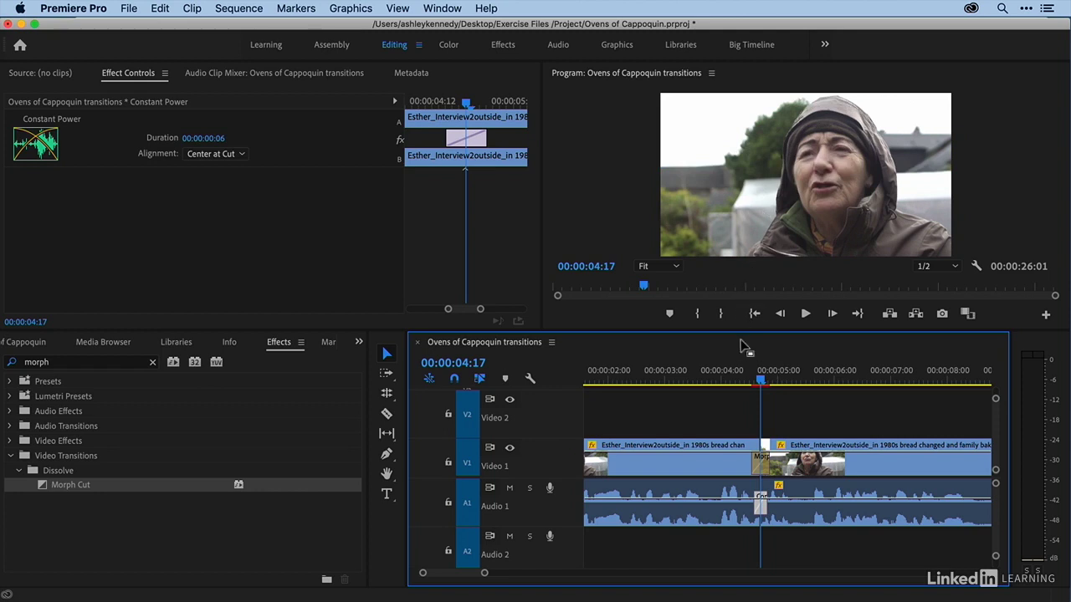
click(761, 469)
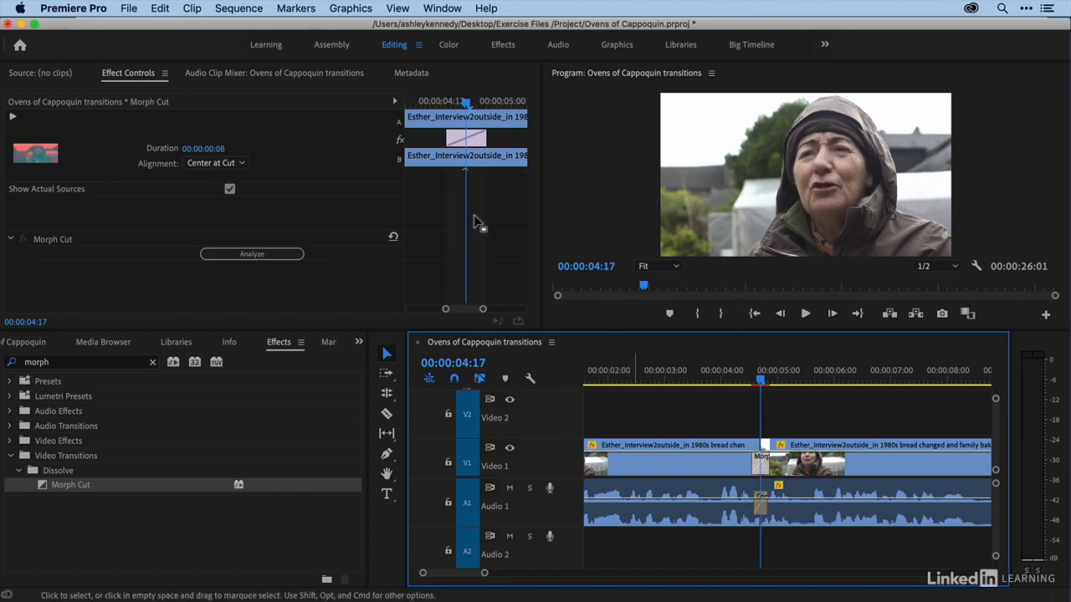
click(249, 7)
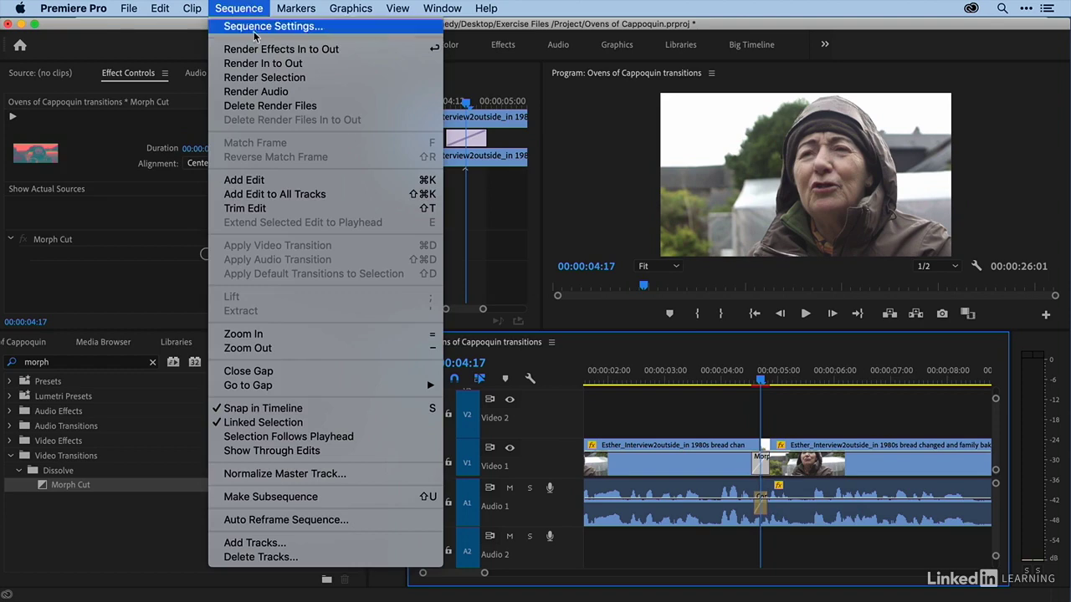
click(258, 77)
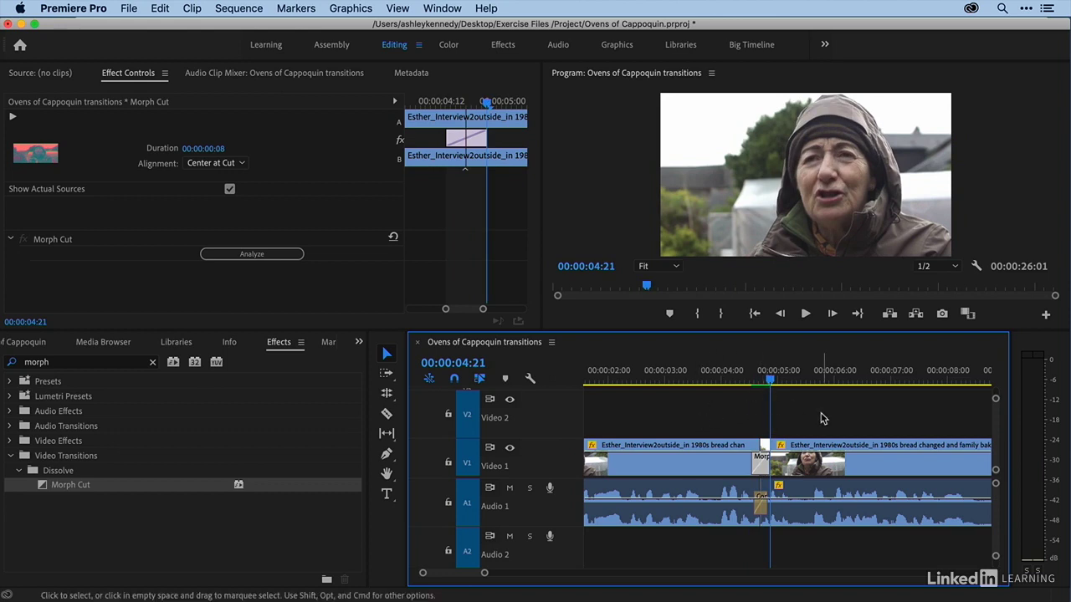
Play back the rendered Morph Cut from shortly before the interview cut, stopping after the transition
click(701, 378)
key(space)
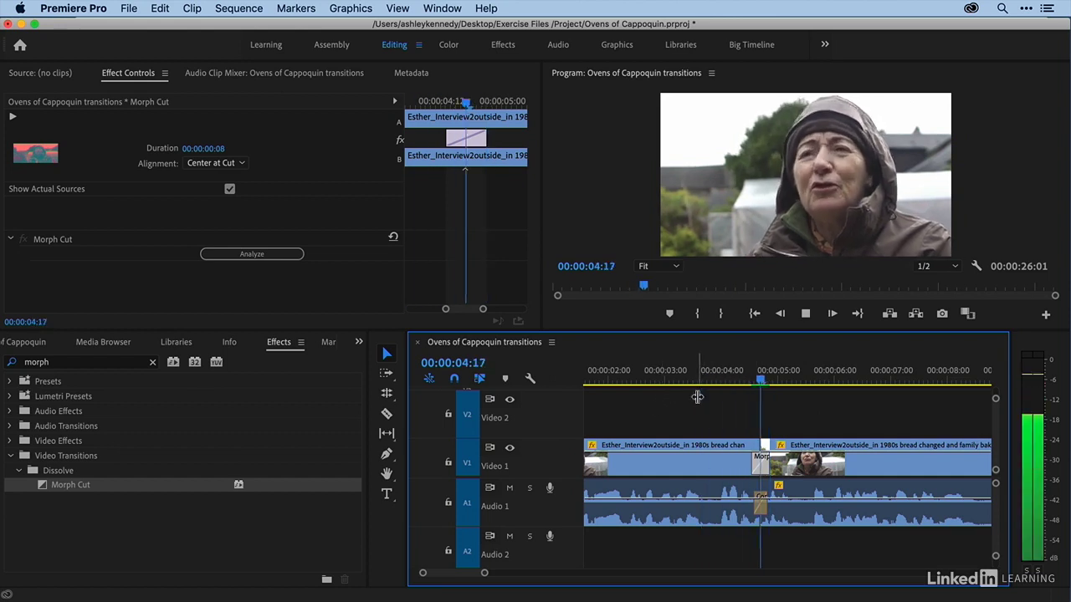
key(space)
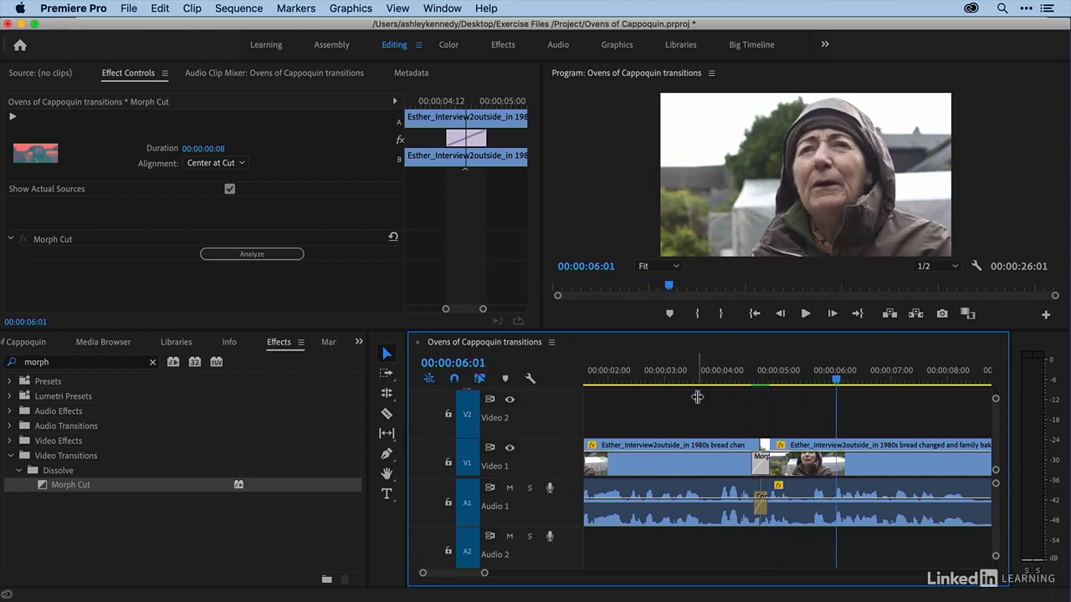